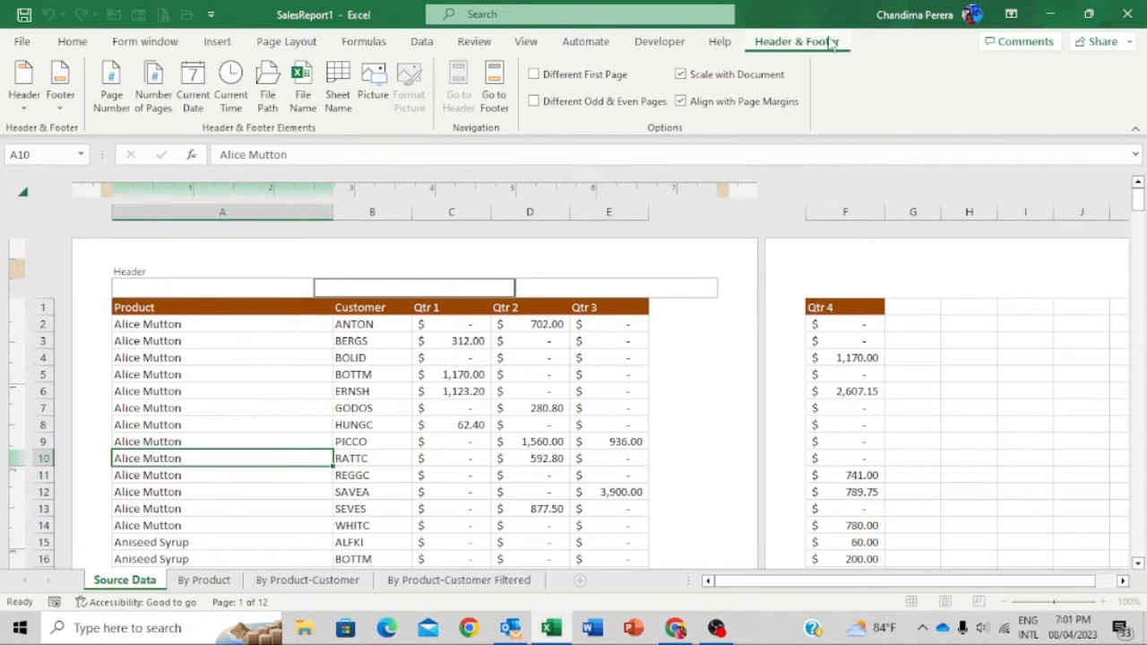
click(663, 269)
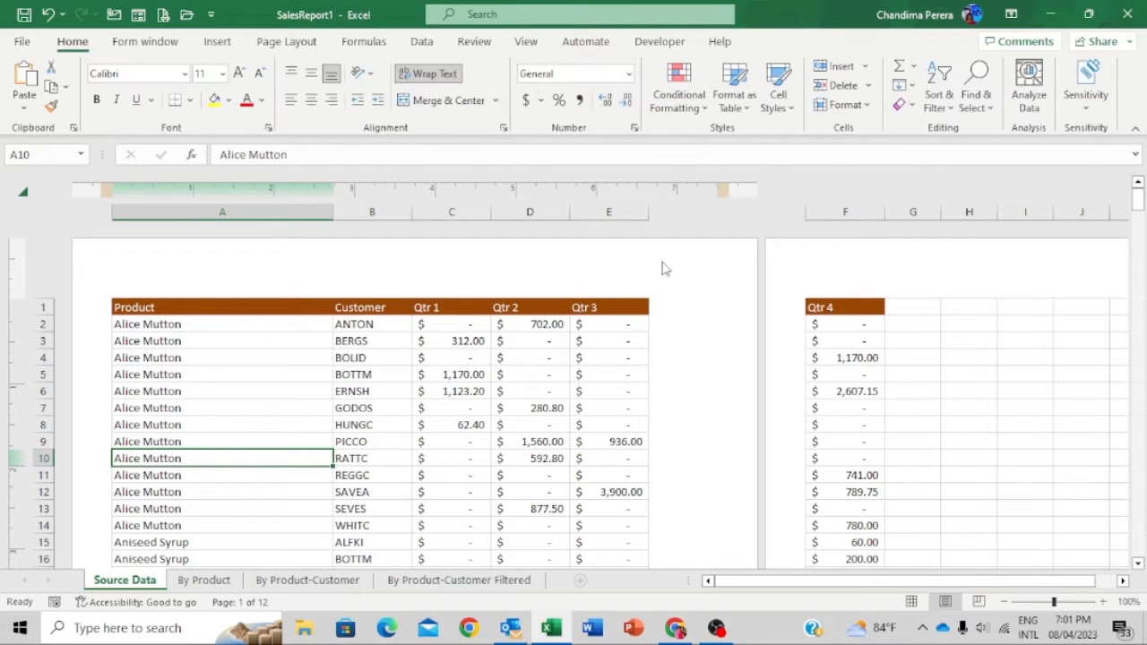
click(391, 289)
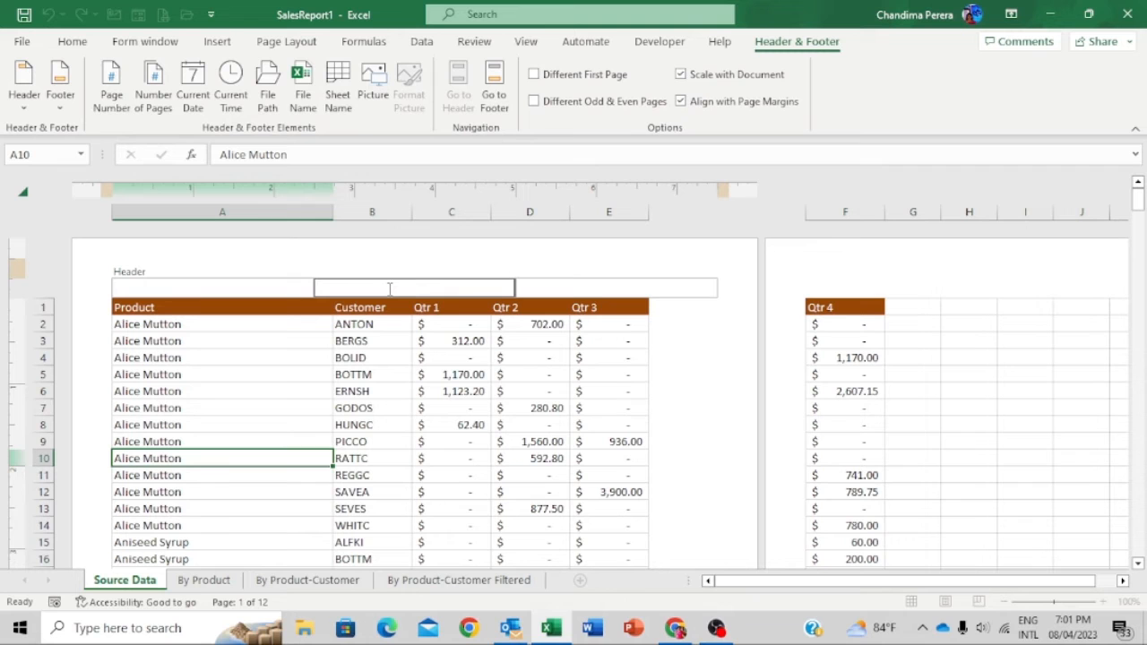
click(246, 286)
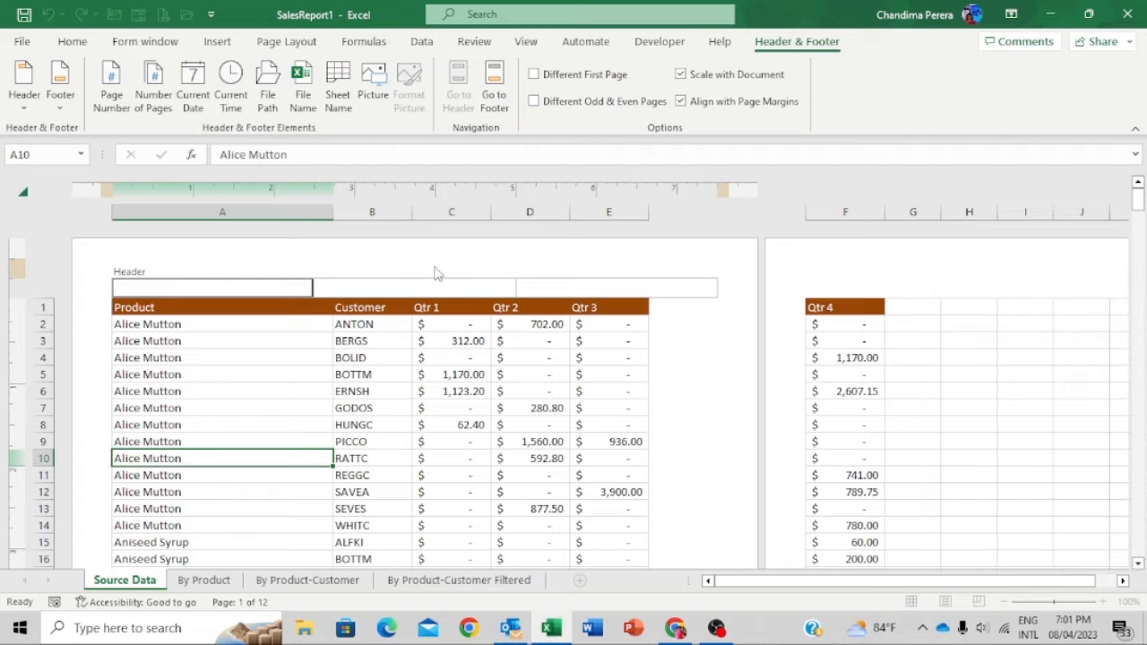
Insert the picture file "draft" from the Desktop folder into the centre header section as a watermark.
click(420, 289)
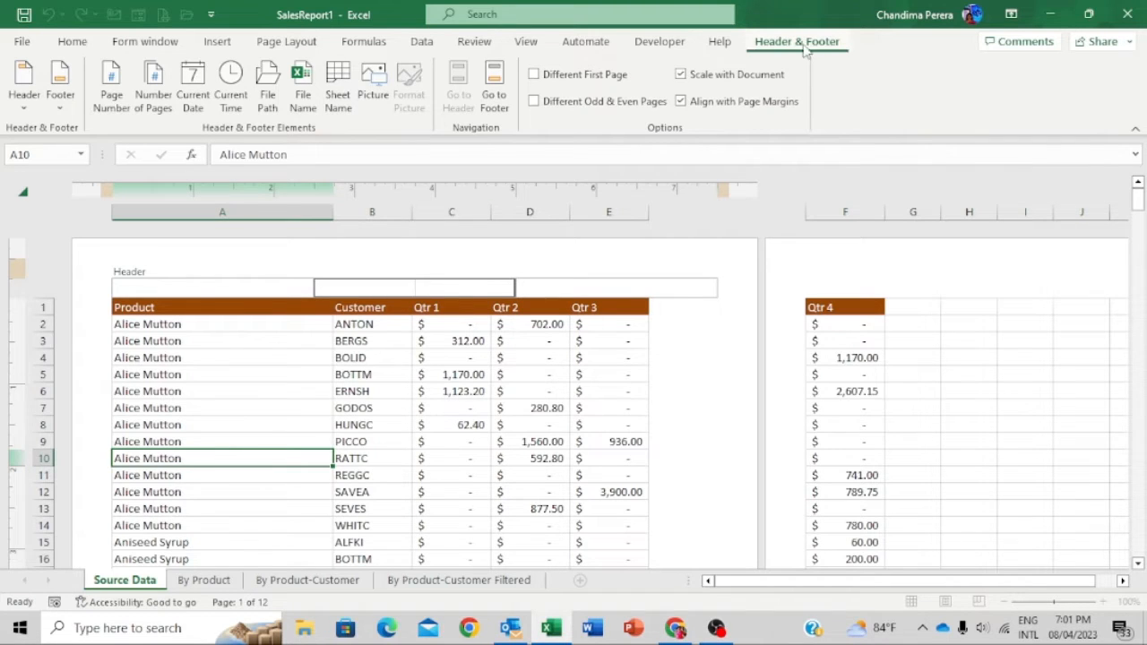
click(377, 91)
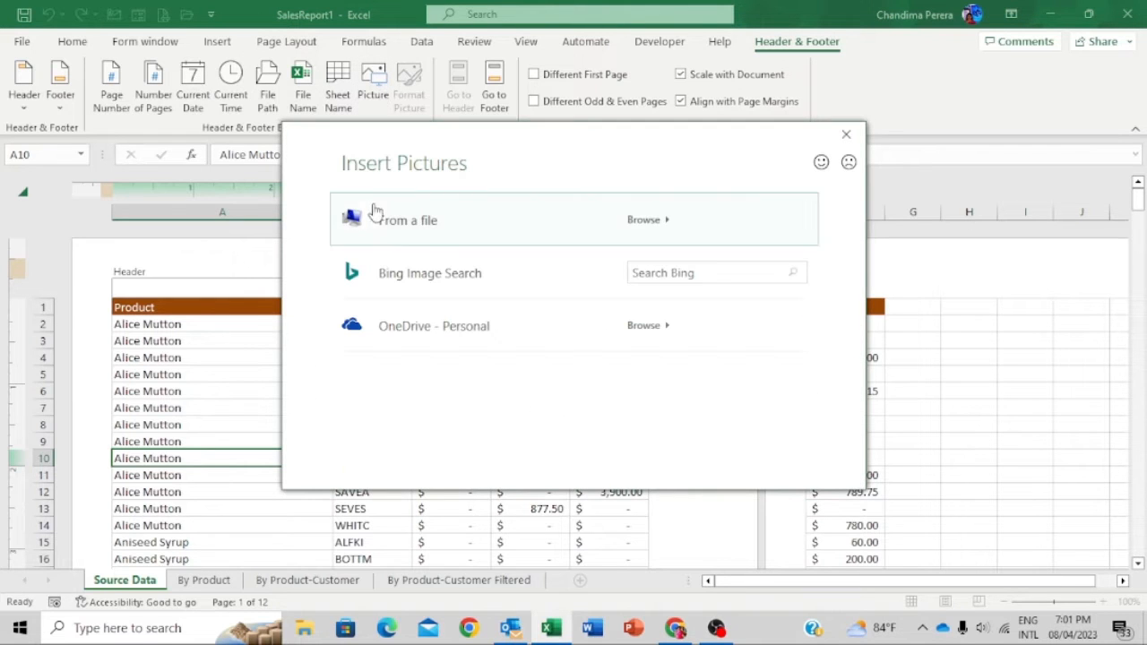
click(389, 226)
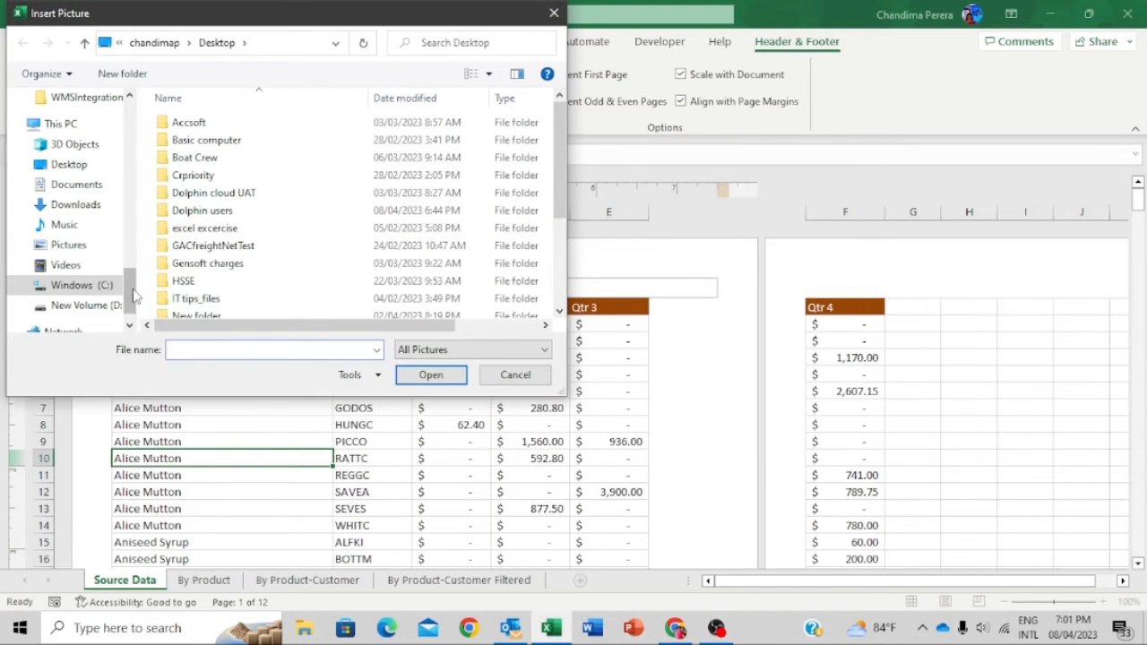
drag(133, 295, 145, 100)
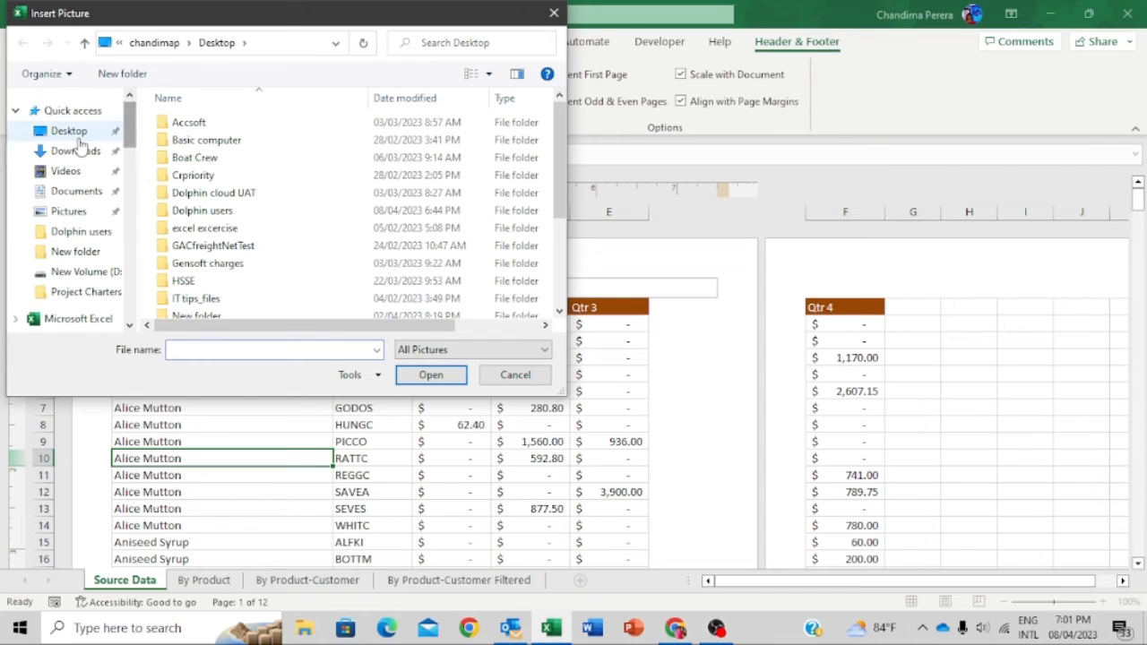
click(79, 135)
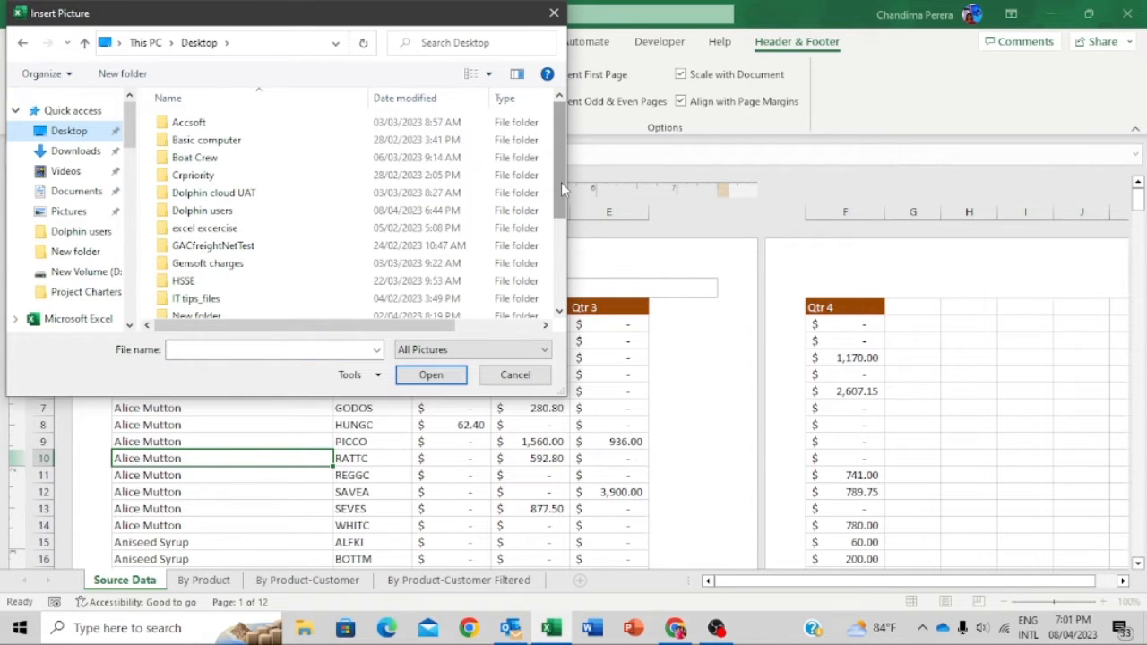
drag(561, 182, 561, 263)
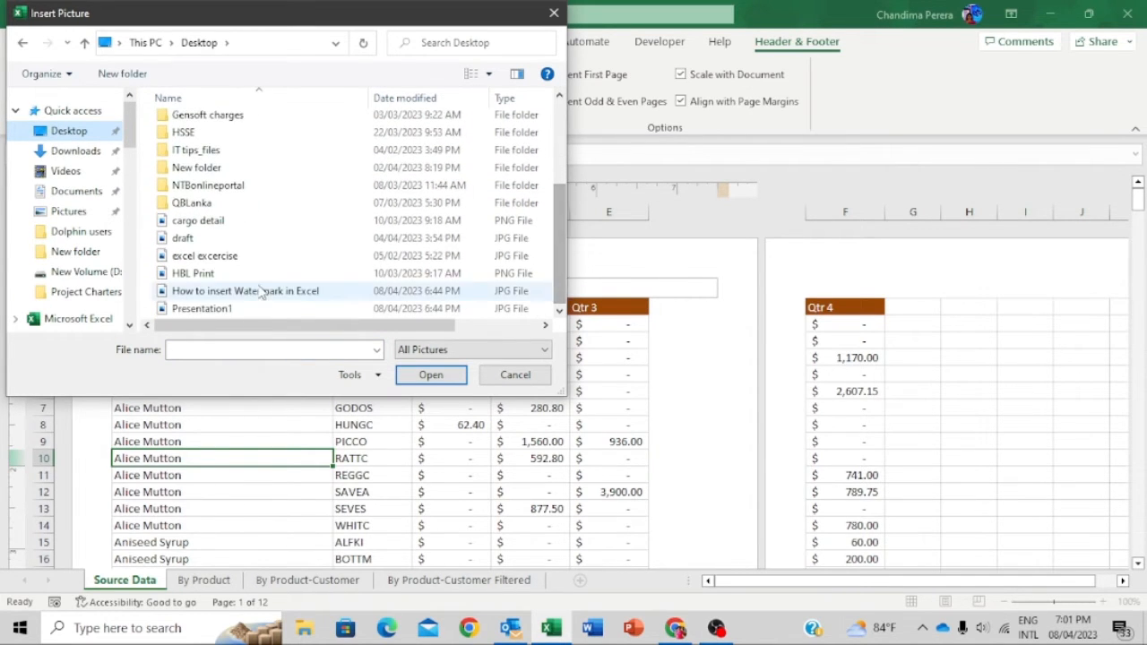
click(216, 242)
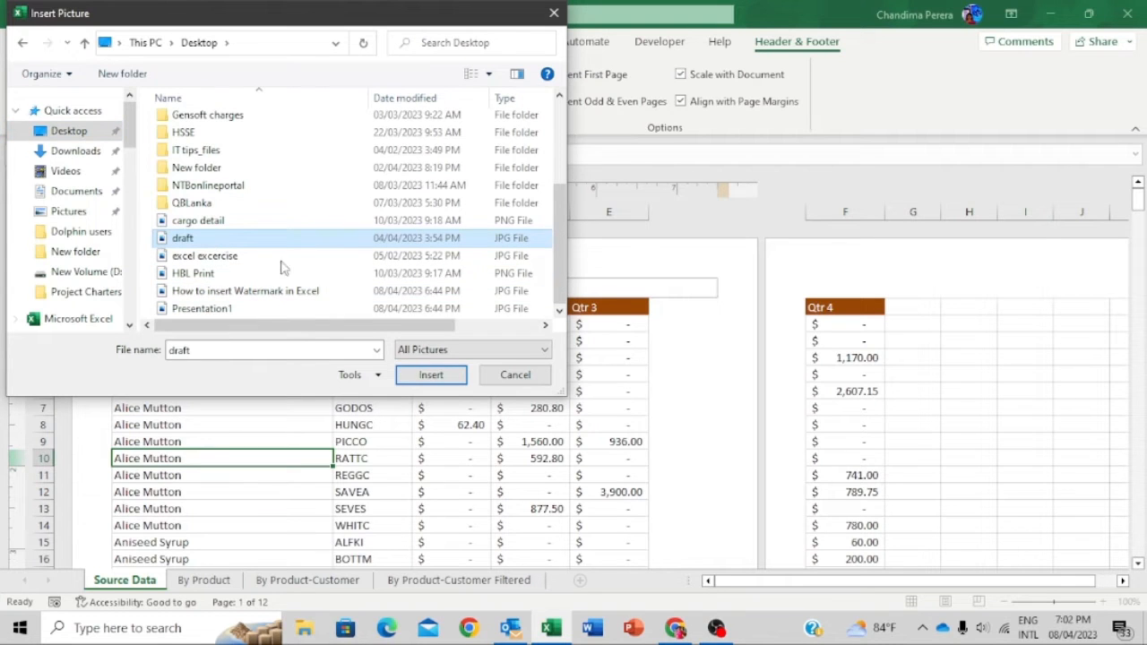
click(431, 375)
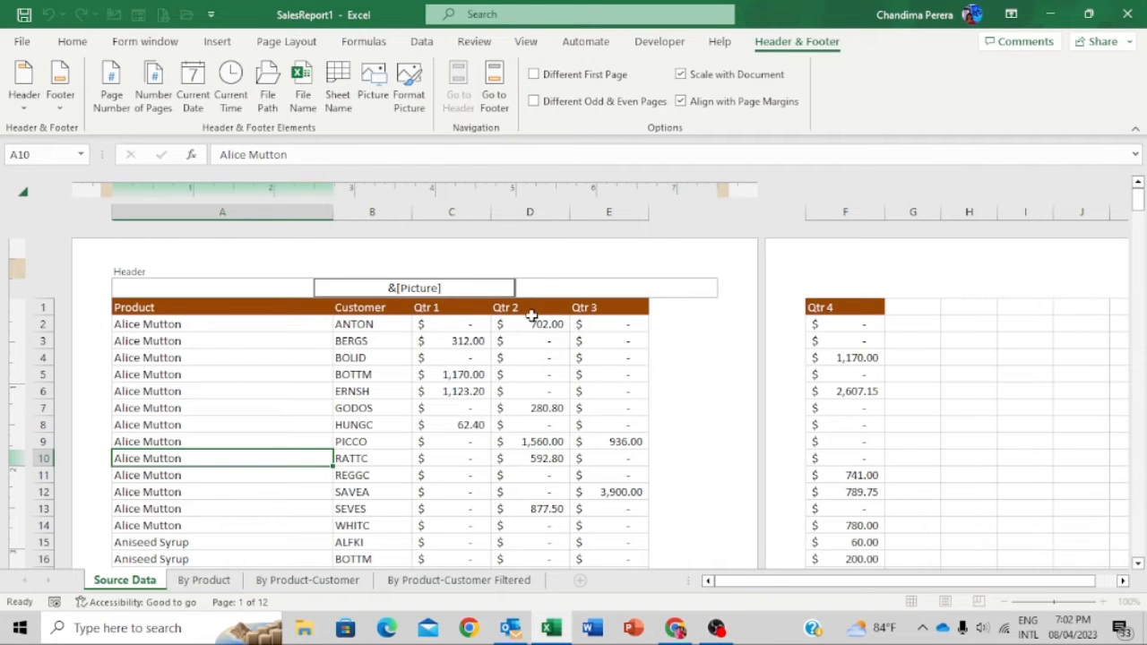
click(697, 346)
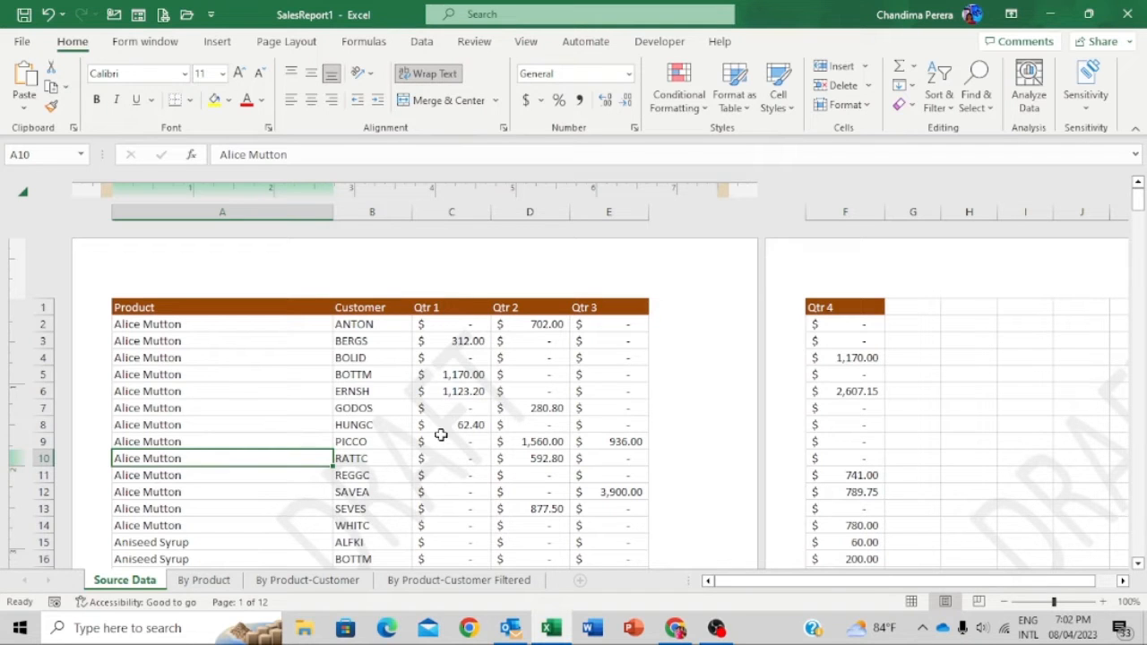
Shift the DRAFT watermark down the page by adding three blank lines before the picture code in the centre header section.
click(415, 292)
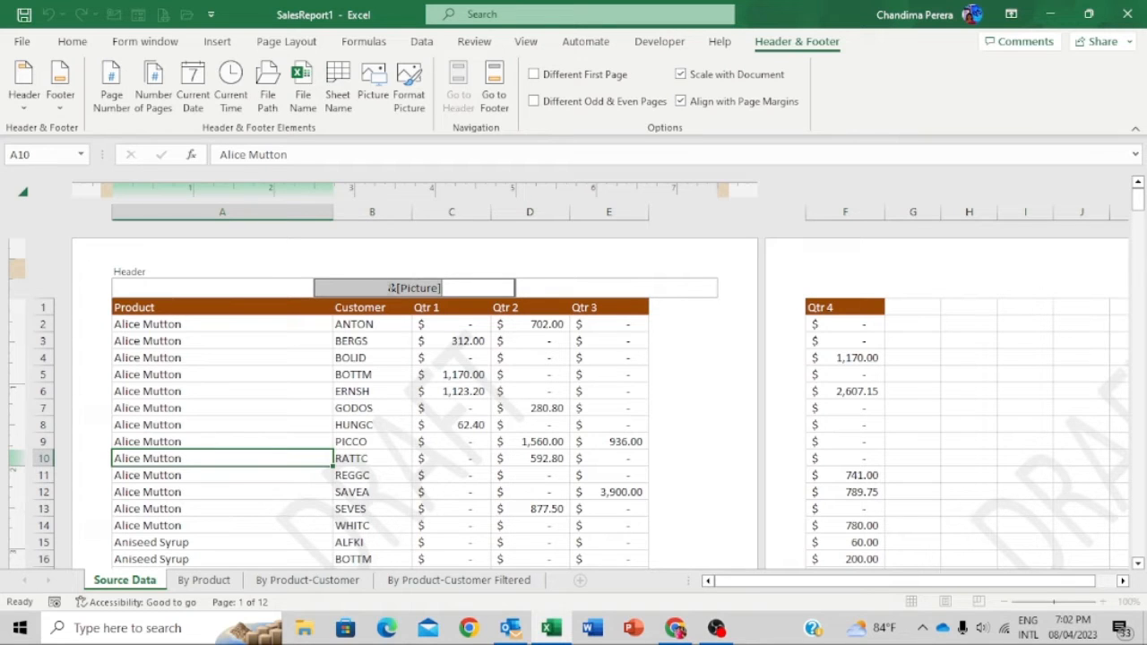
click(388, 288)
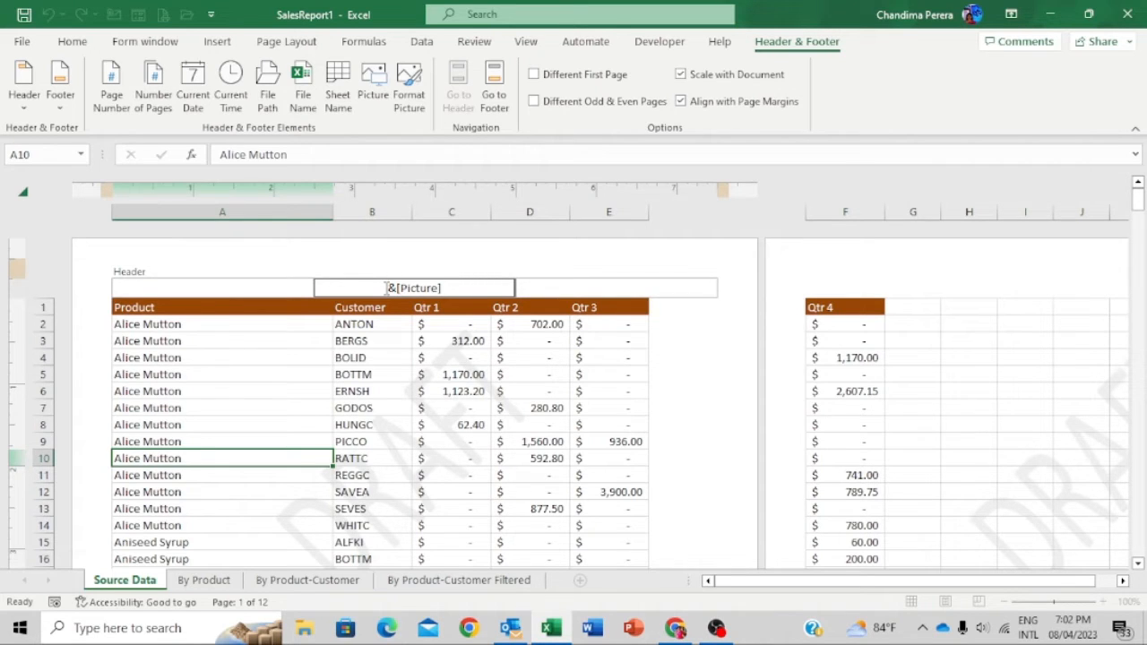
key(Return)
key(Return)
key(Return)
click(269, 354)
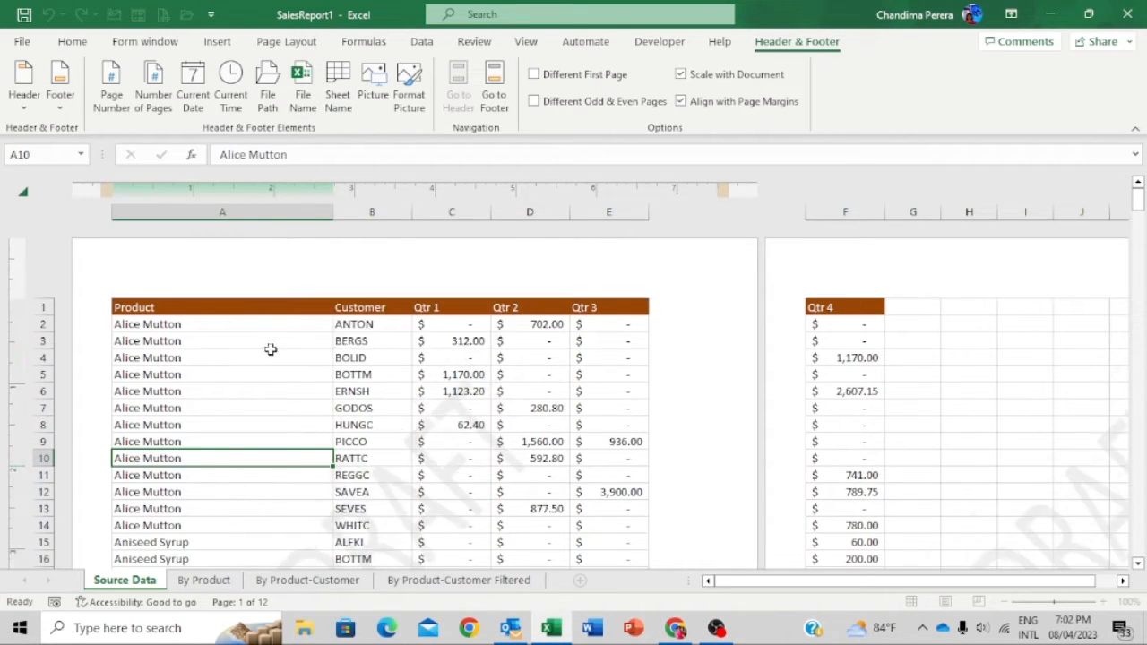
Lower the DRAFT watermark further by adding two more blank lines before the header's picture code.
click(383, 295)
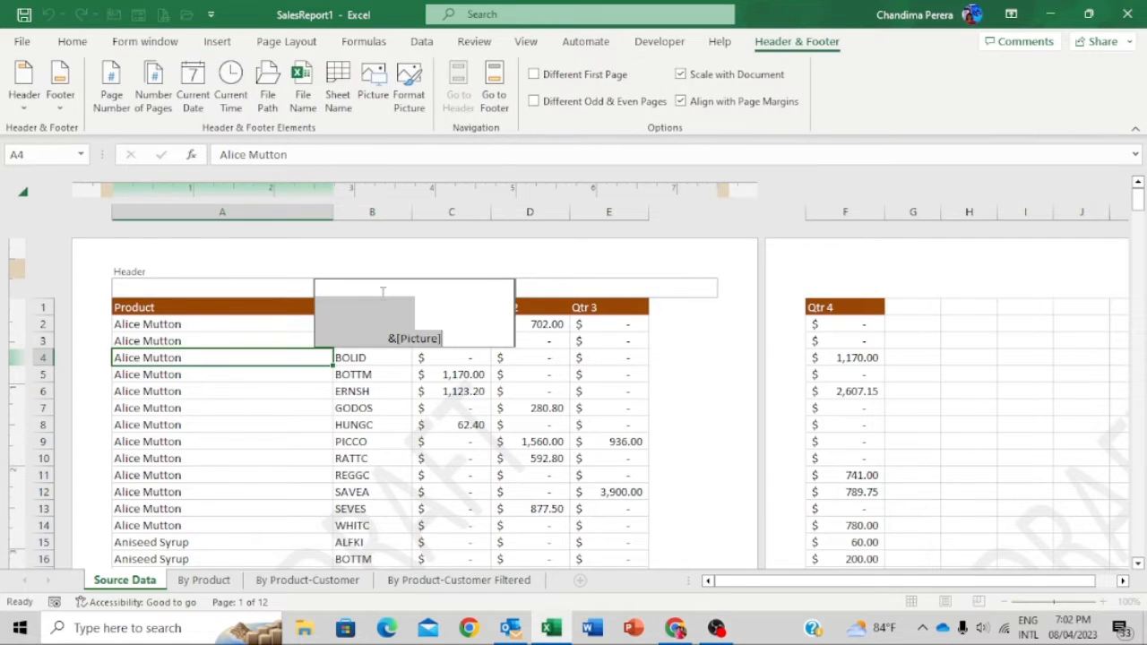
click(387, 333)
key(Return)
key(Return)
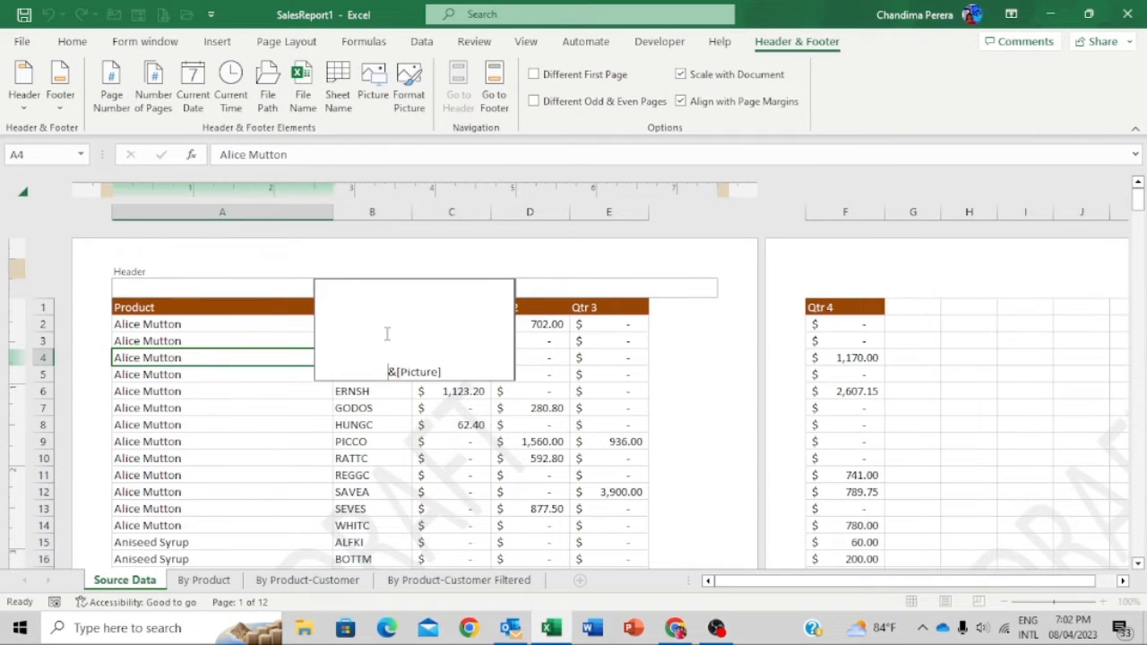
click(270, 405)
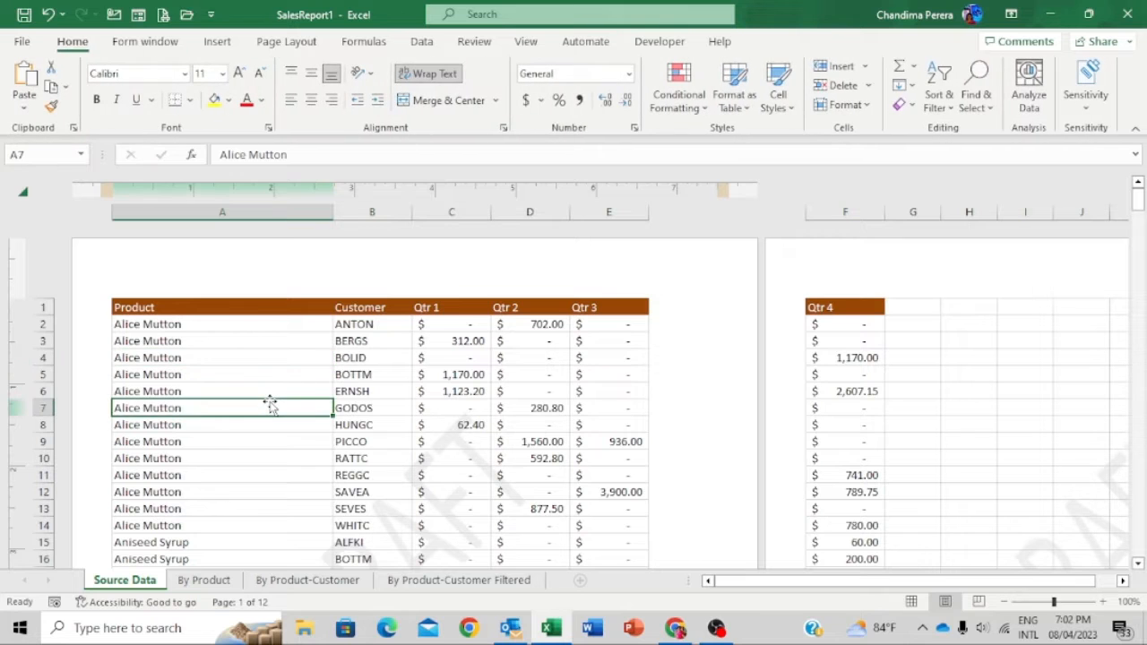
Replace the centre header picture with IMG_20230118_112230 from the Pictures folder.
click(423, 290)
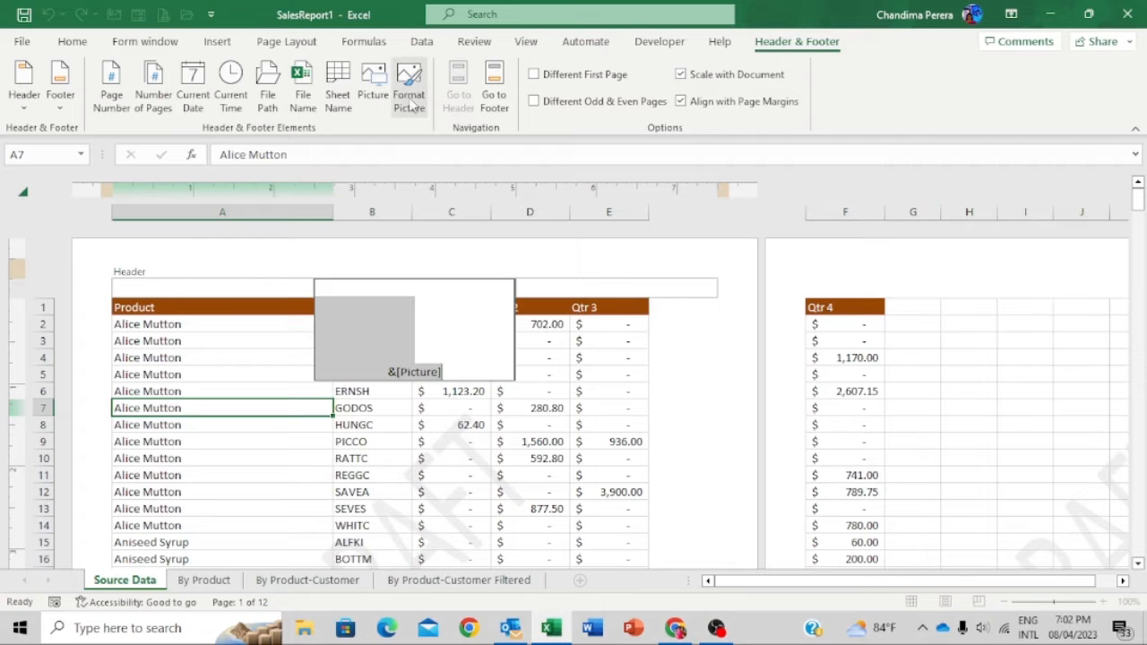
click(373, 97)
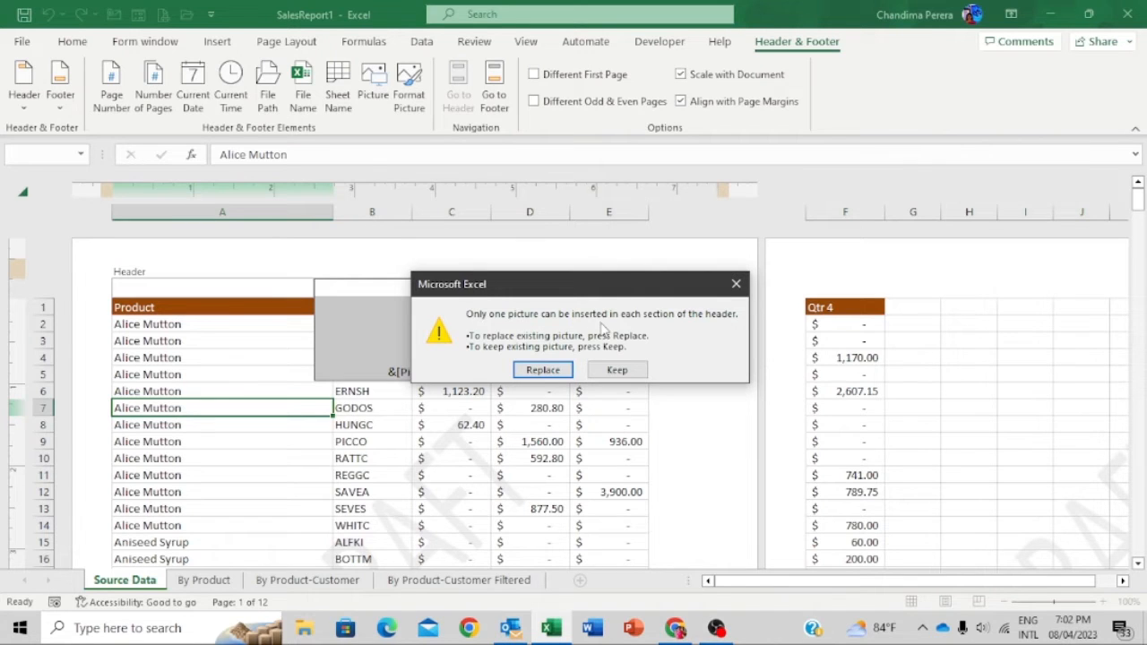
click(543, 370)
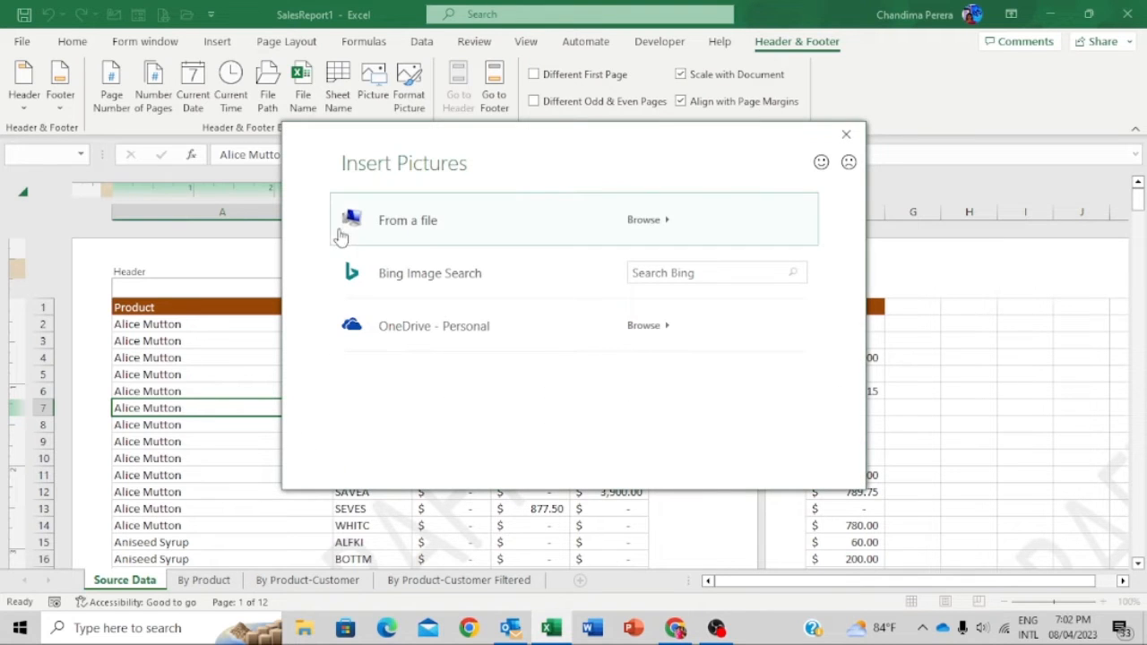
click(421, 238)
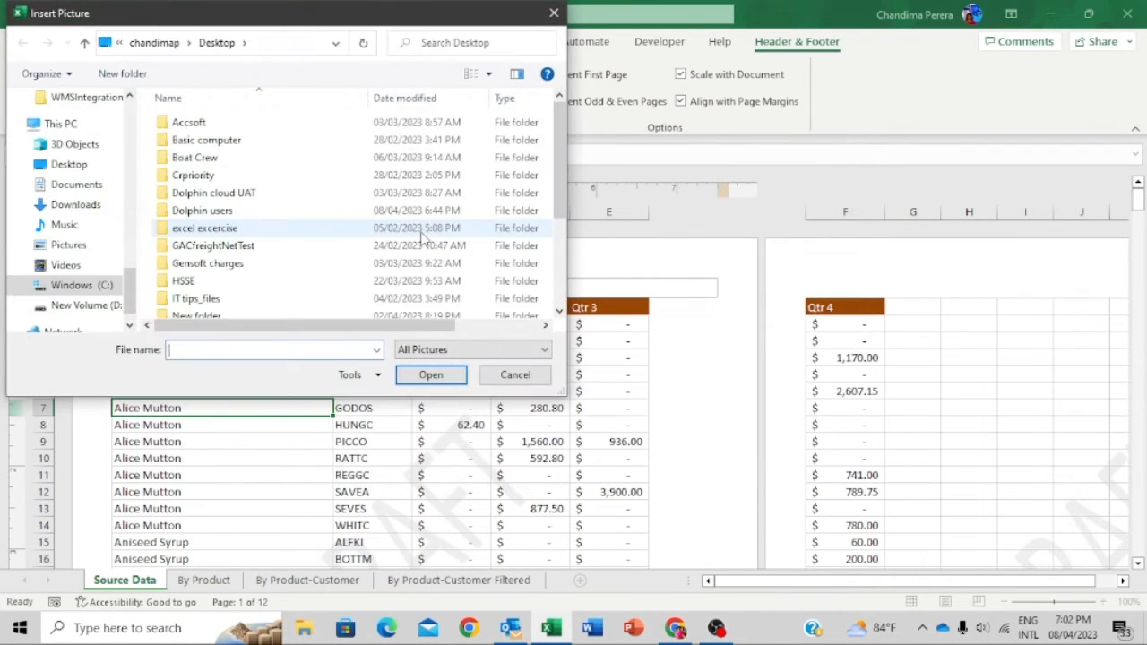
click(68, 247)
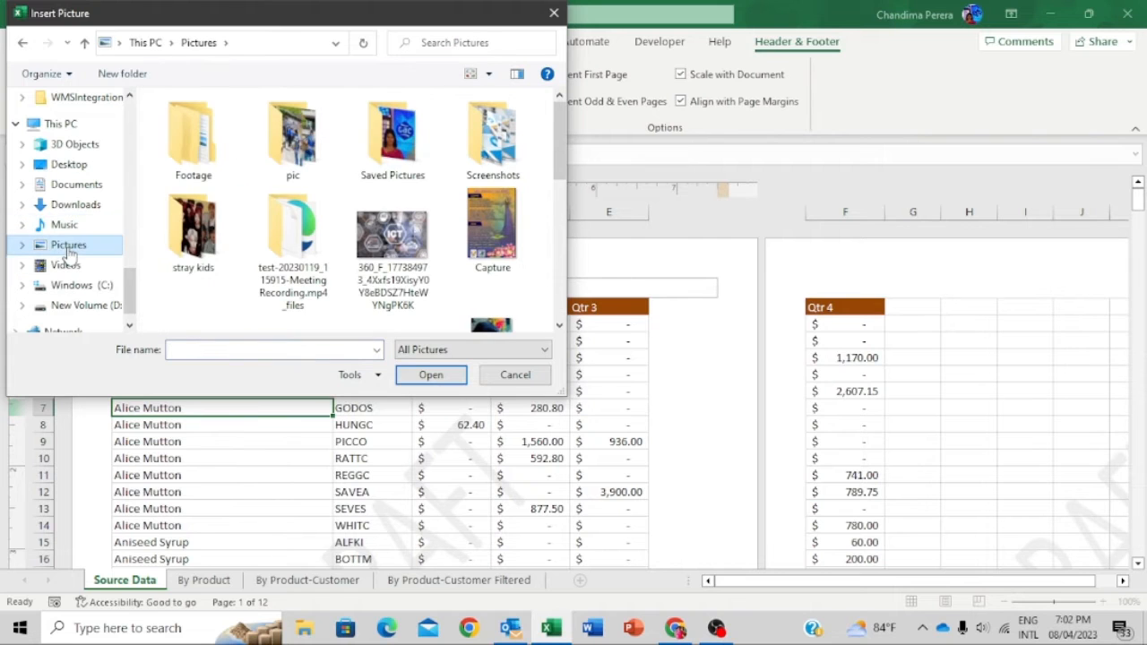
drag(561, 135, 560, 207)
click(391, 143)
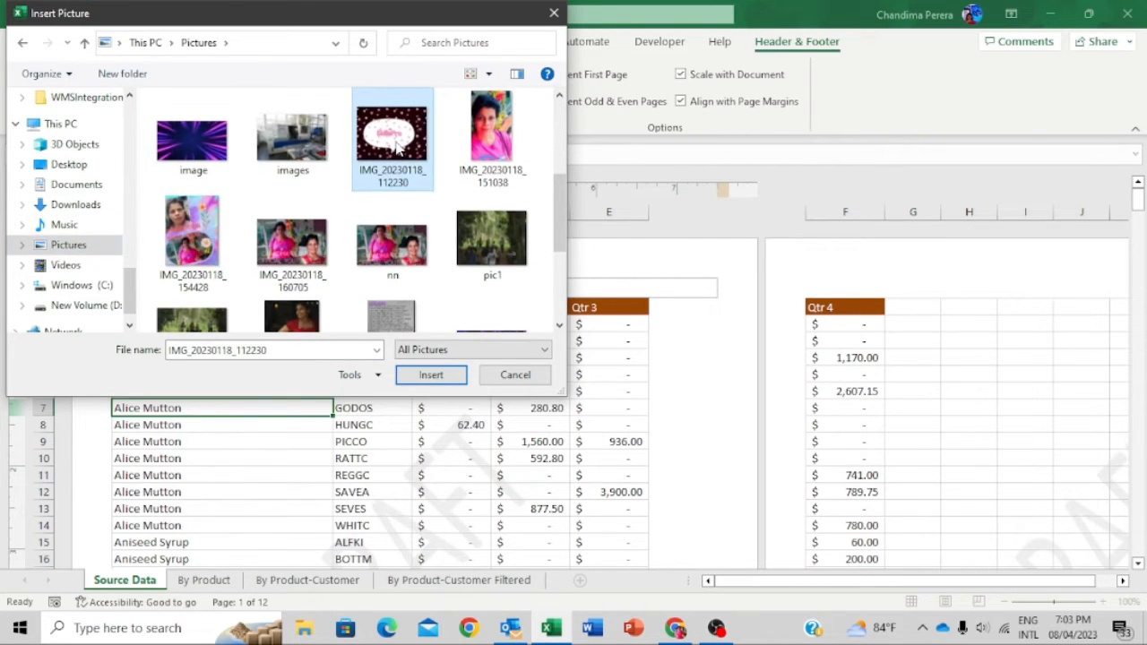
click(419, 374)
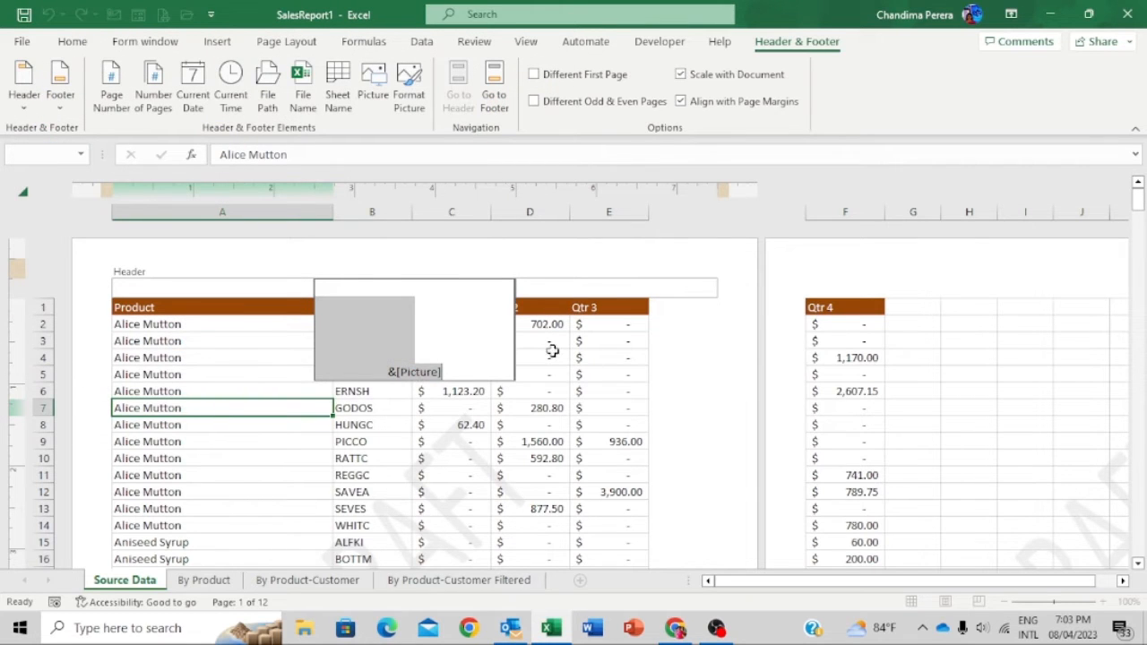
click(686, 397)
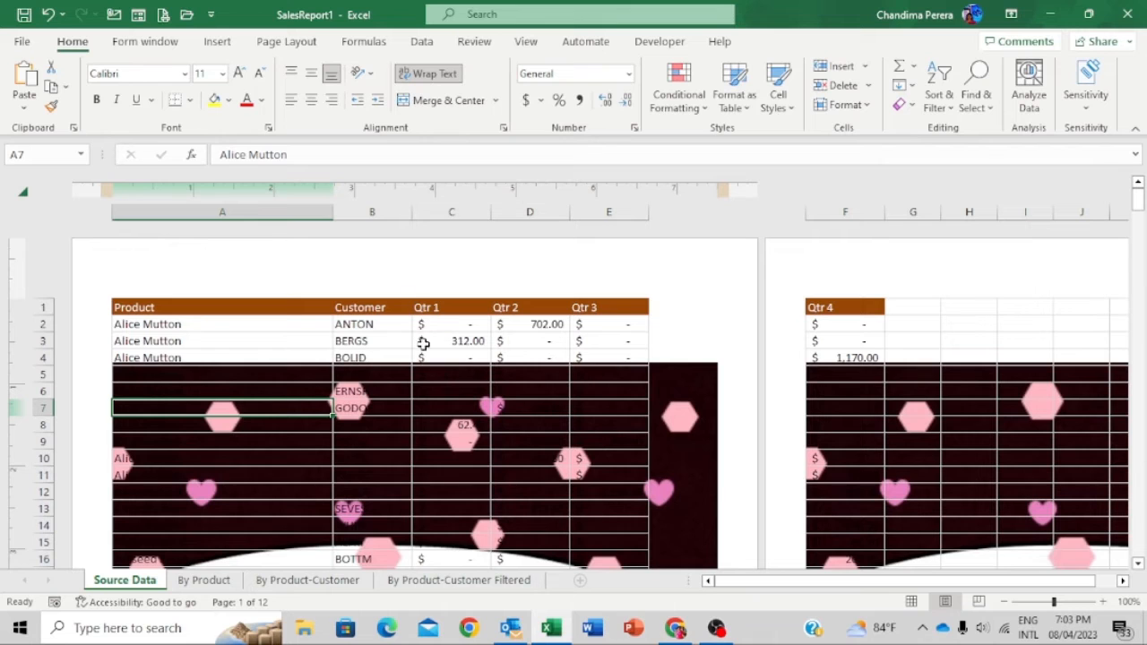
Format the header picture with the Washout color setting so it fades behind the sheet data.
click(411, 289)
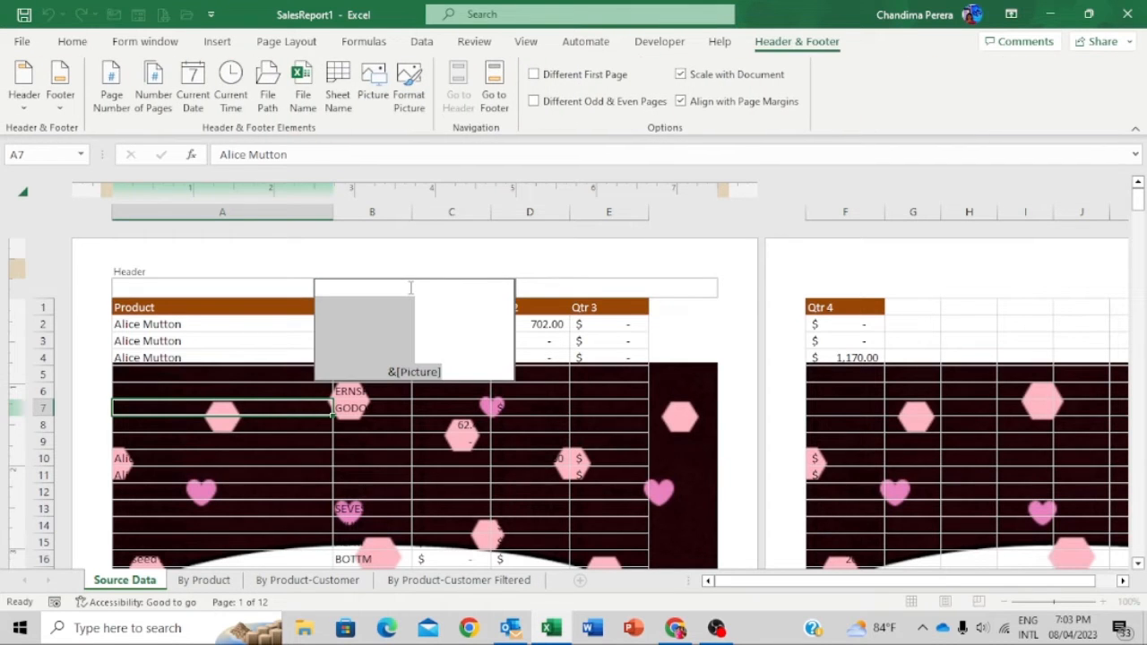
click(416, 104)
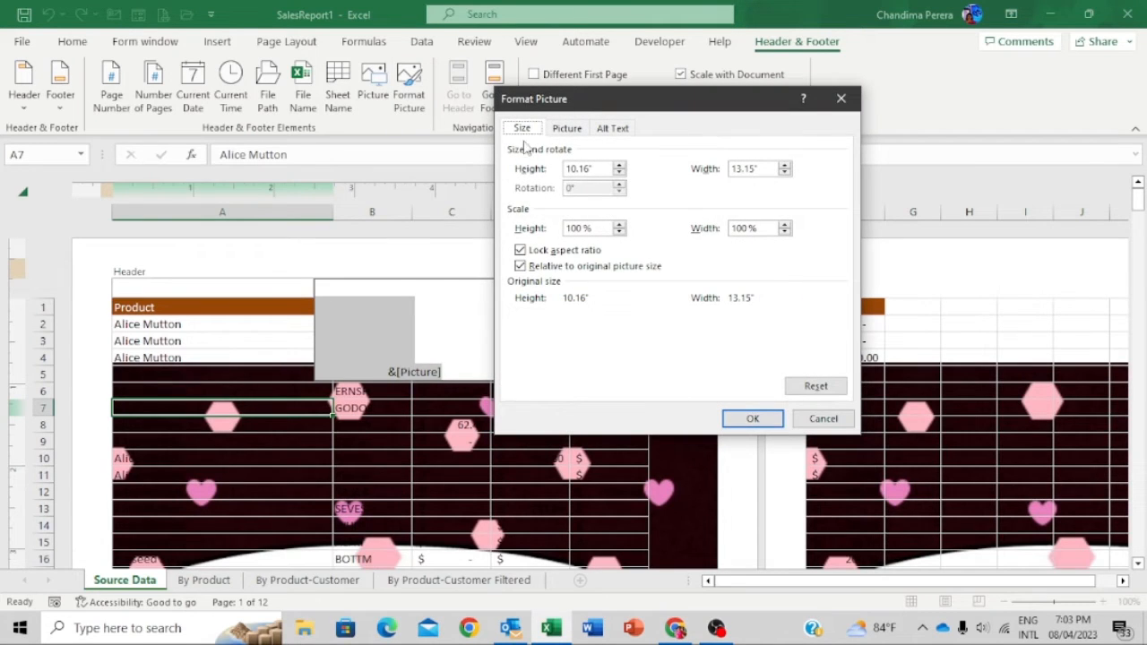
click(566, 129)
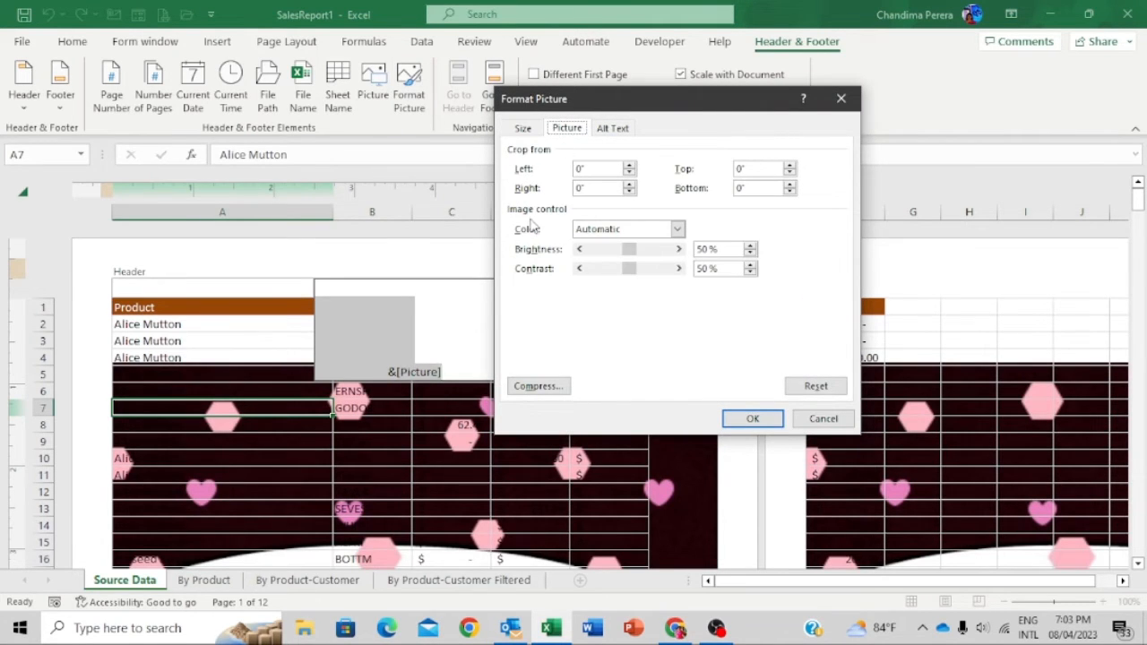
click(677, 230)
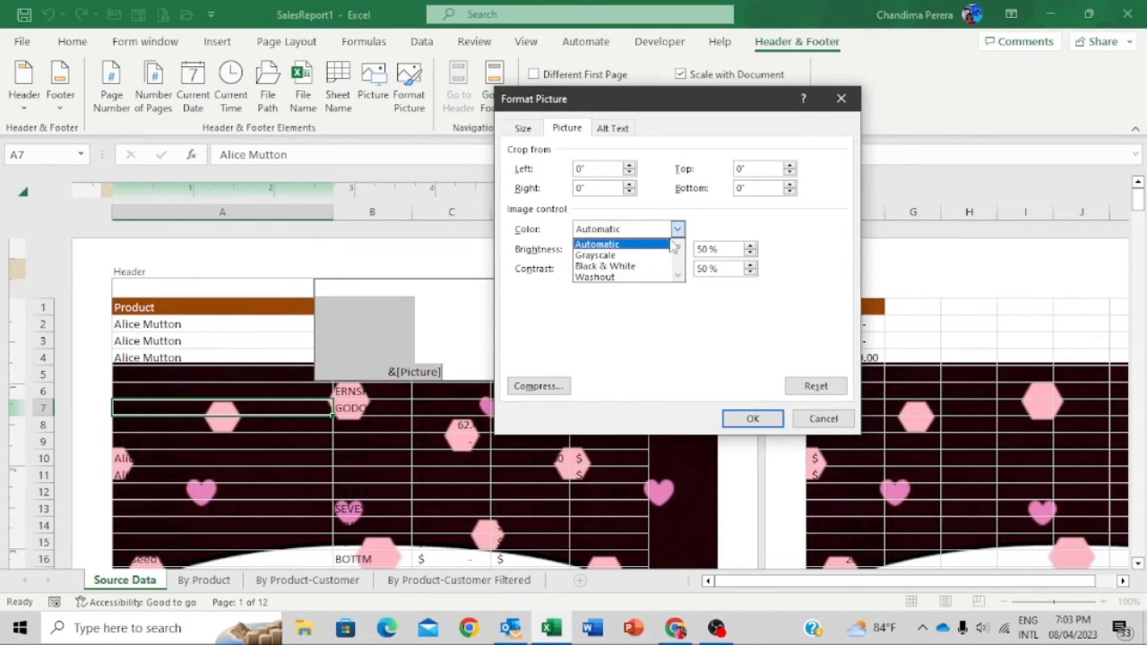
click(611, 278)
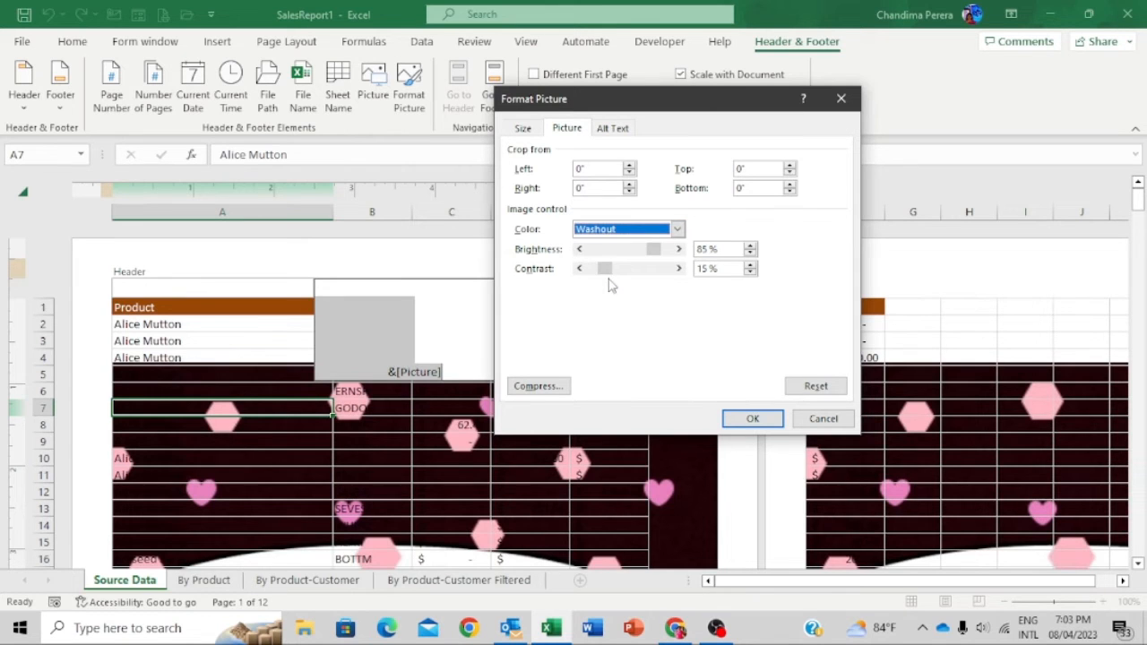
click(756, 419)
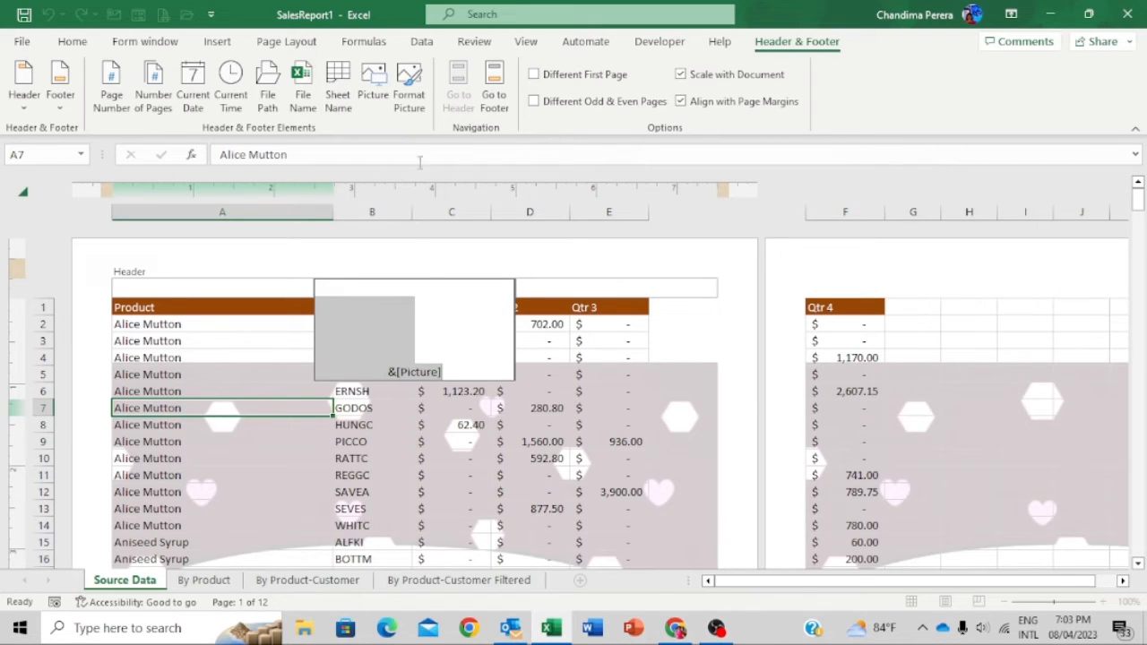
Scale the header picture to 30% height and width with the aspect ratio locked, and leave the header.
click(409, 98)
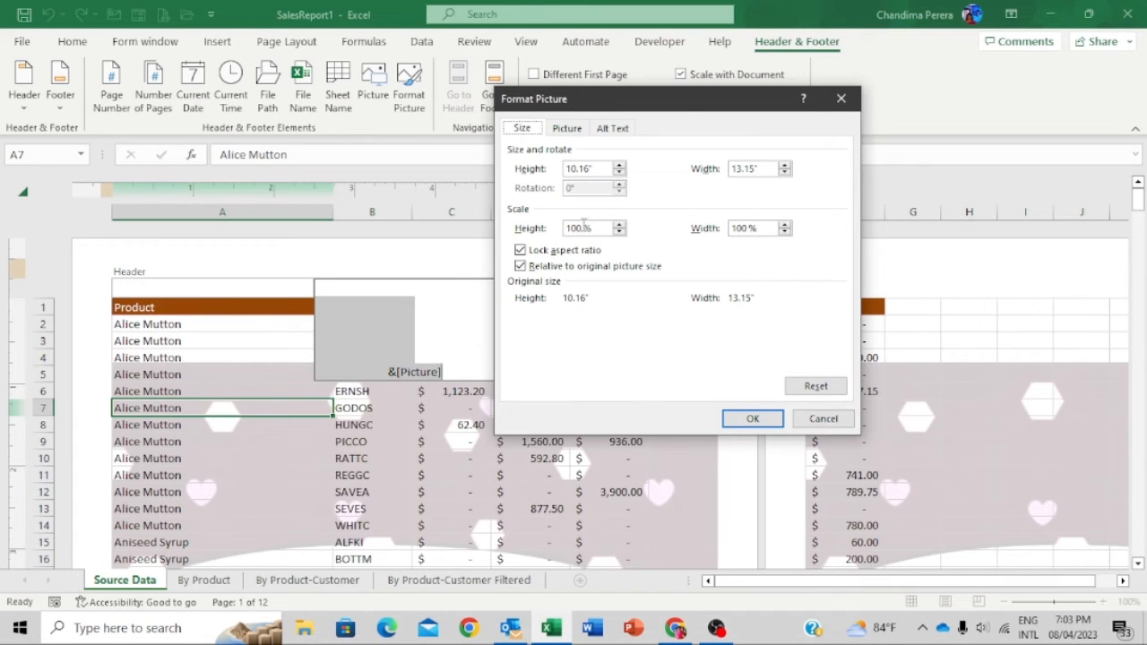
click(583, 228)
key(BackSpace)
key(BackSpace)
key(BackSpace)
click(764, 228)
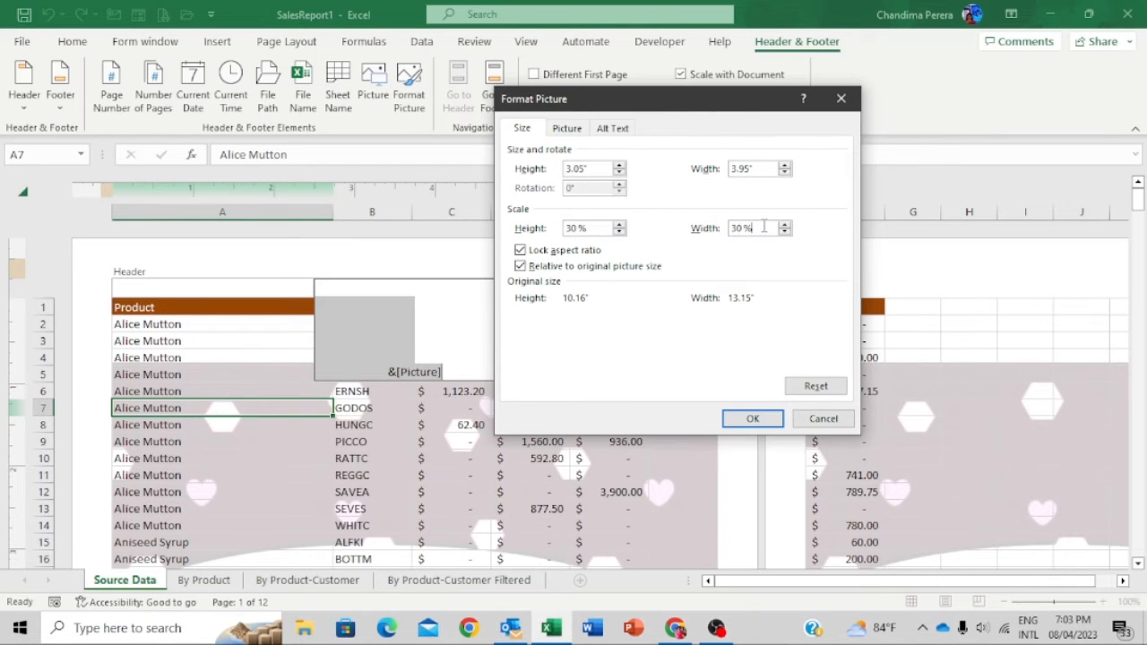
click(752, 419)
click(683, 386)
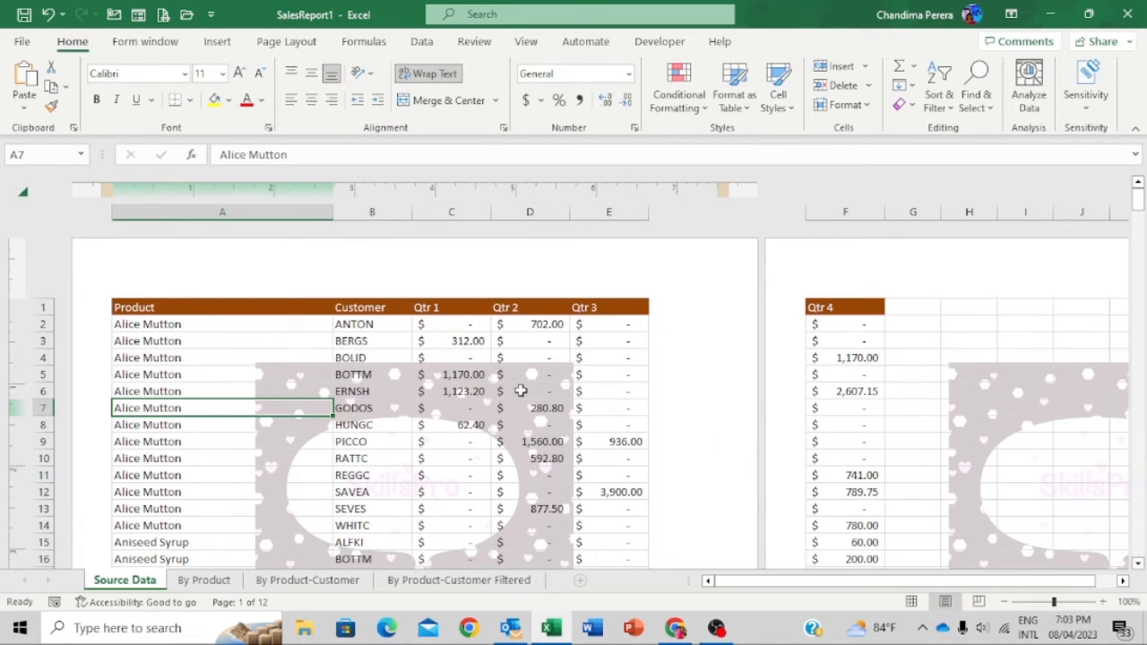
Check the header picture watermark on the Source Data sheet in the print preview, and return to the worksheet.
click(21, 41)
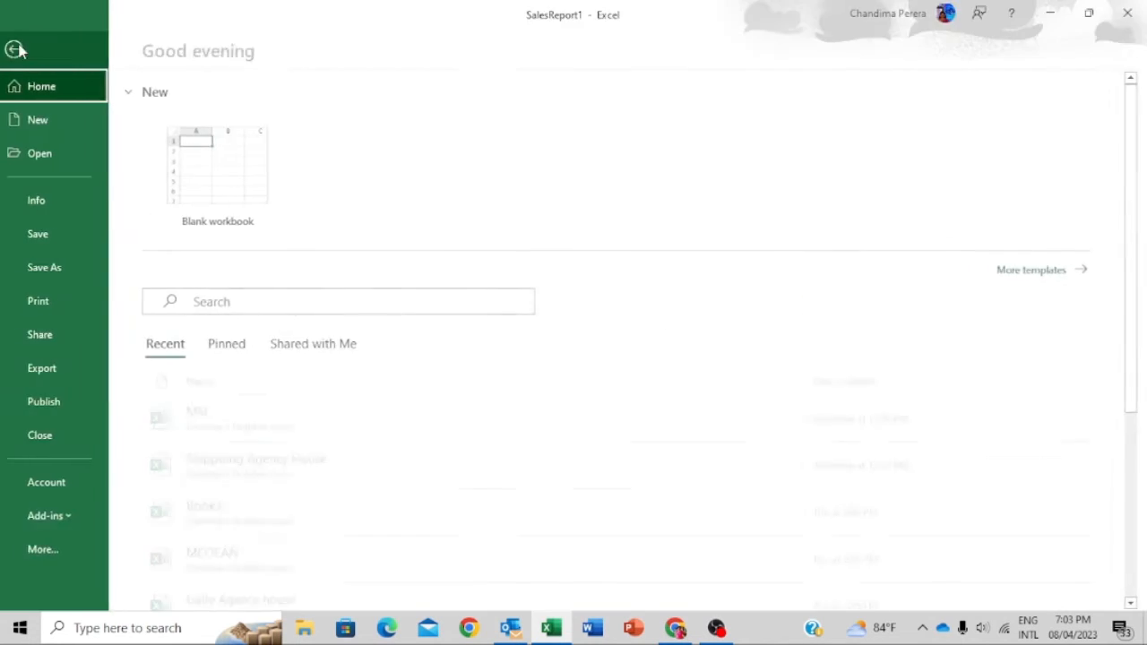
click(47, 305)
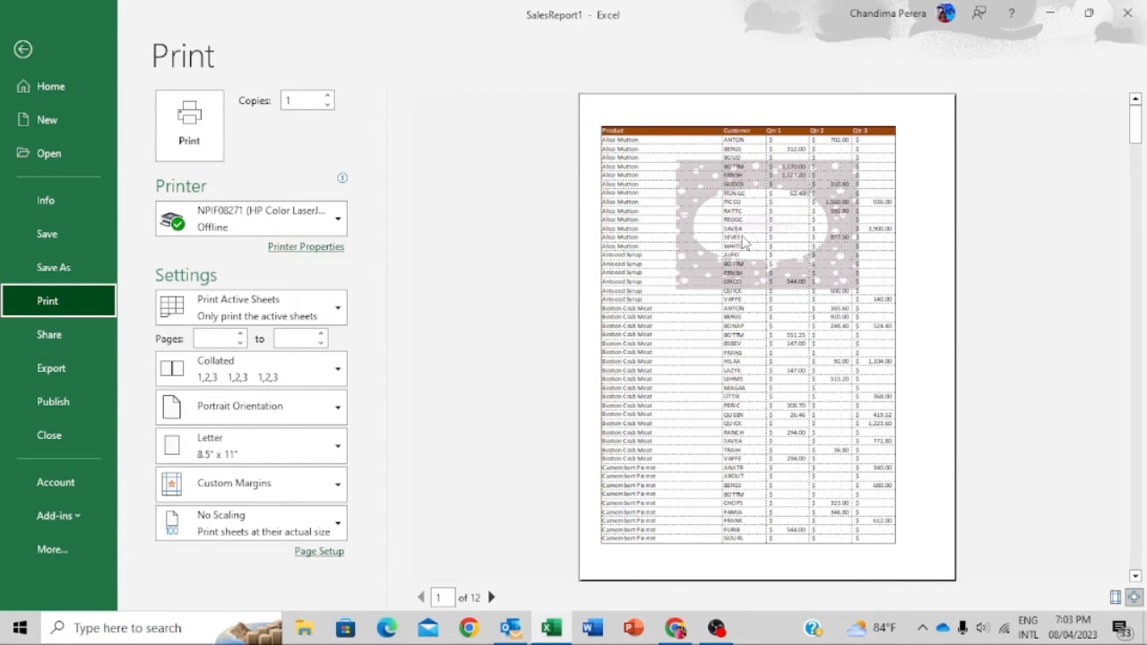
click(23, 49)
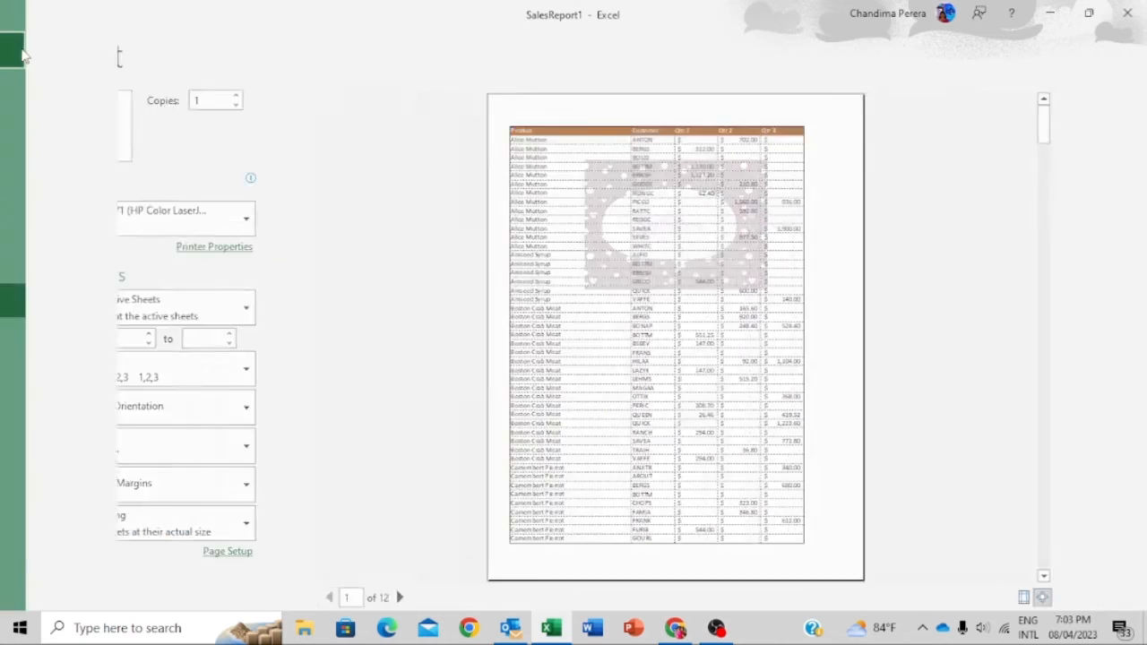
Lower the picture watermark by adding five blank lines before the centre header's picture code, and leave the header.
click(383, 286)
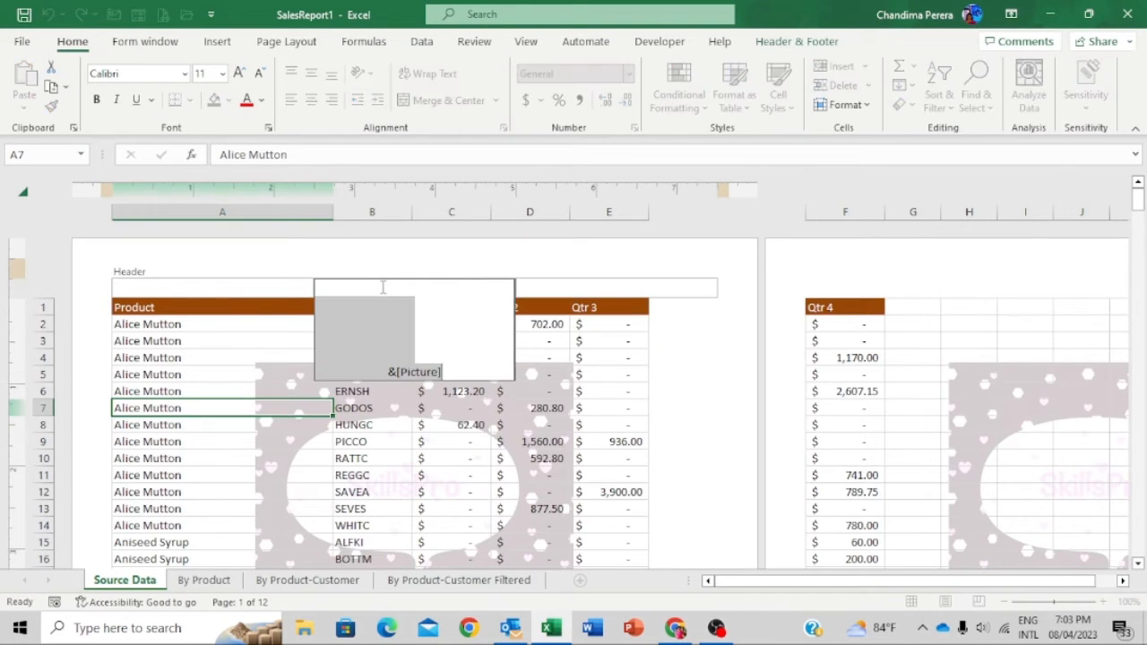
click(388, 363)
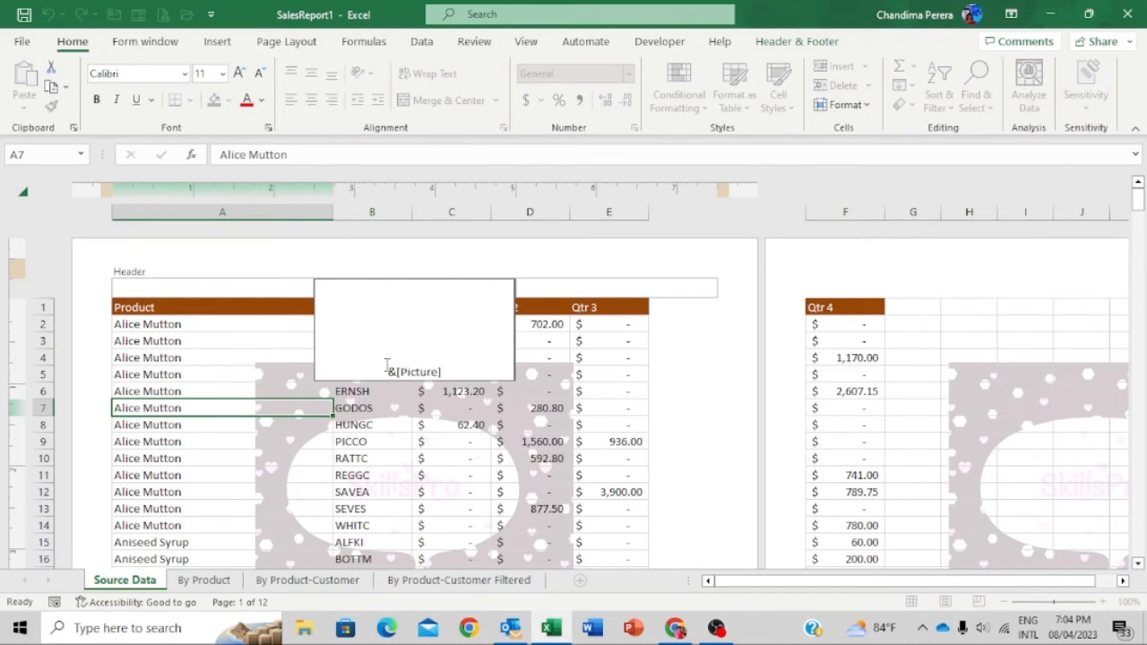
key(Return)
key(Return)
key(Return)
key(Return)
key(Return)
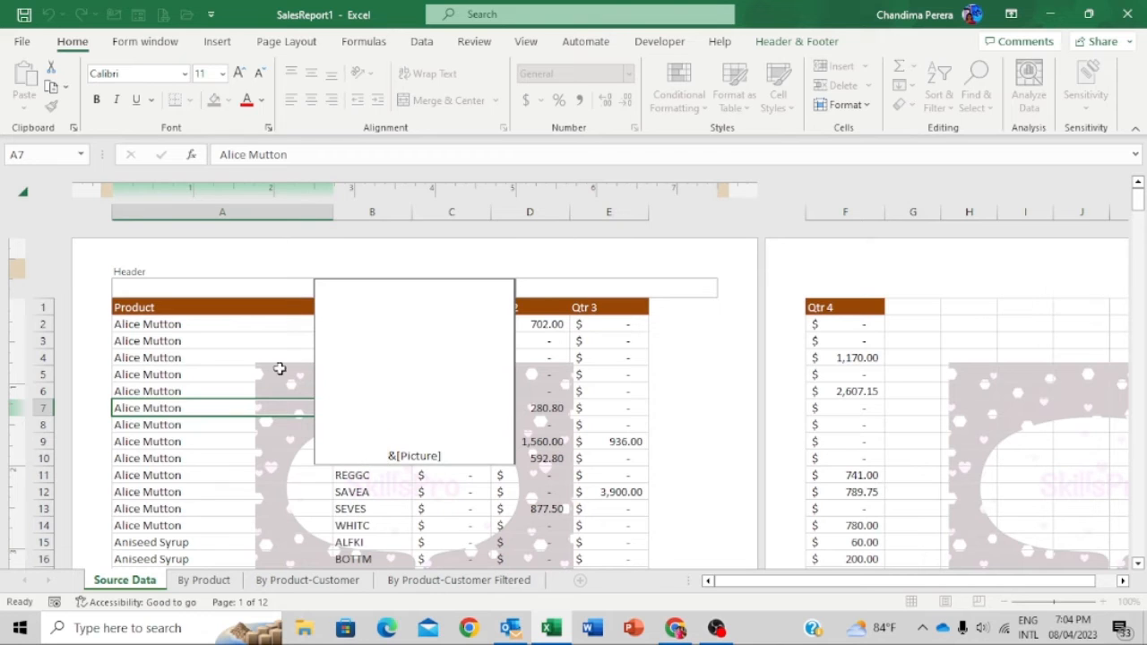
click(224, 370)
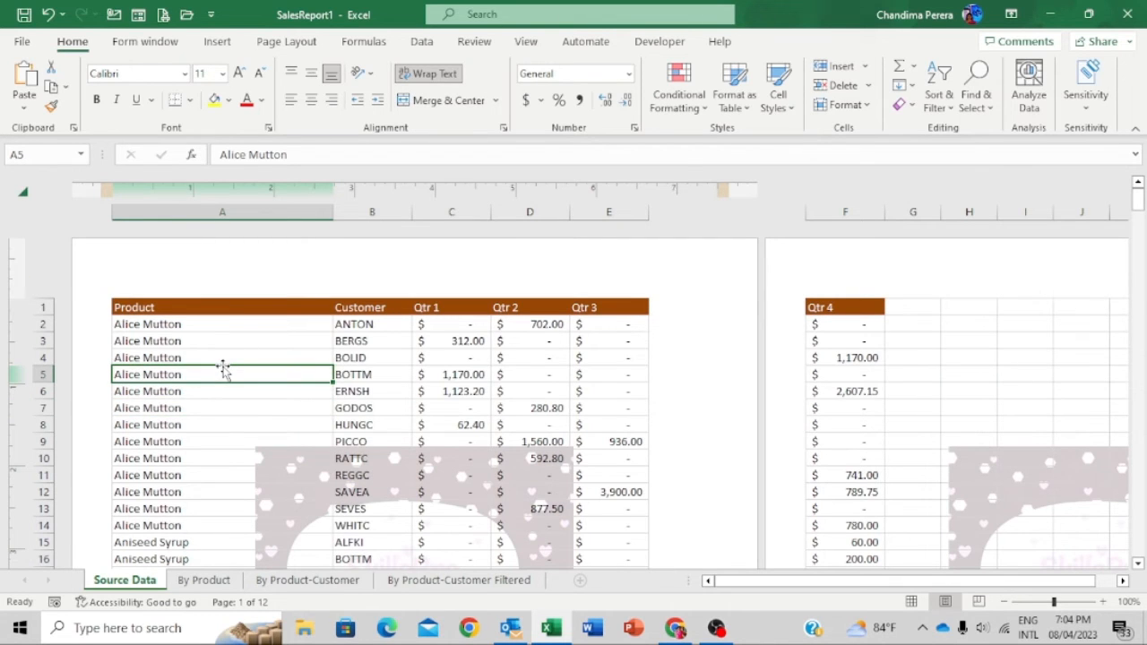
Remove the picture watermark by deleting the contents of the centre header section, and leave the header.
click(420, 288)
key(Delete)
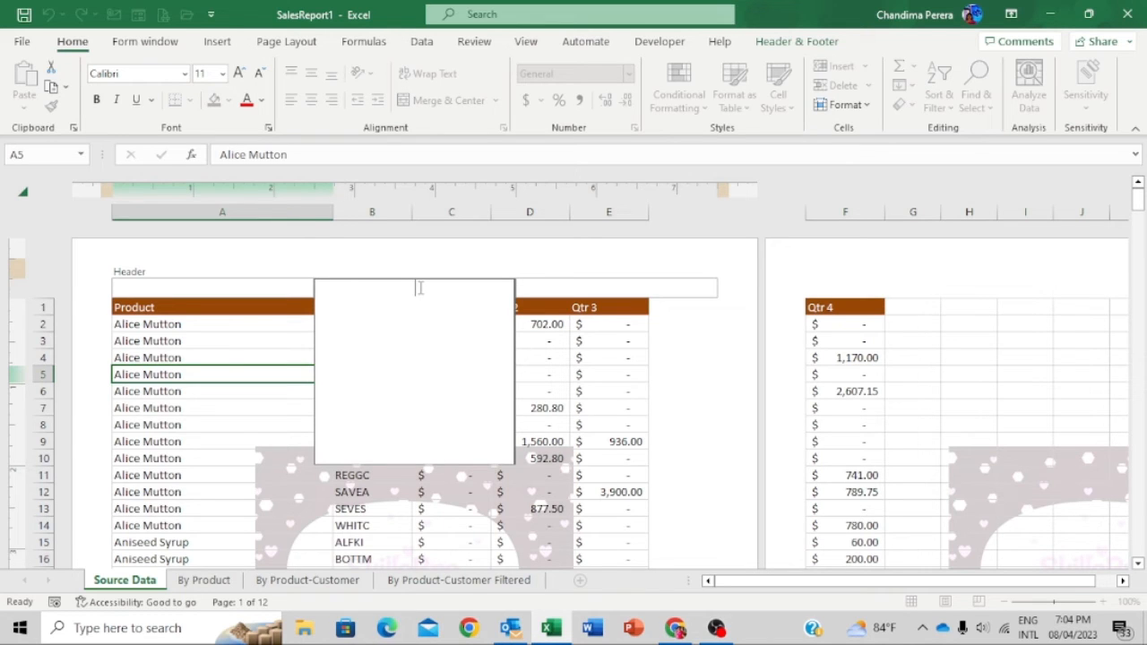
click(253, 341)
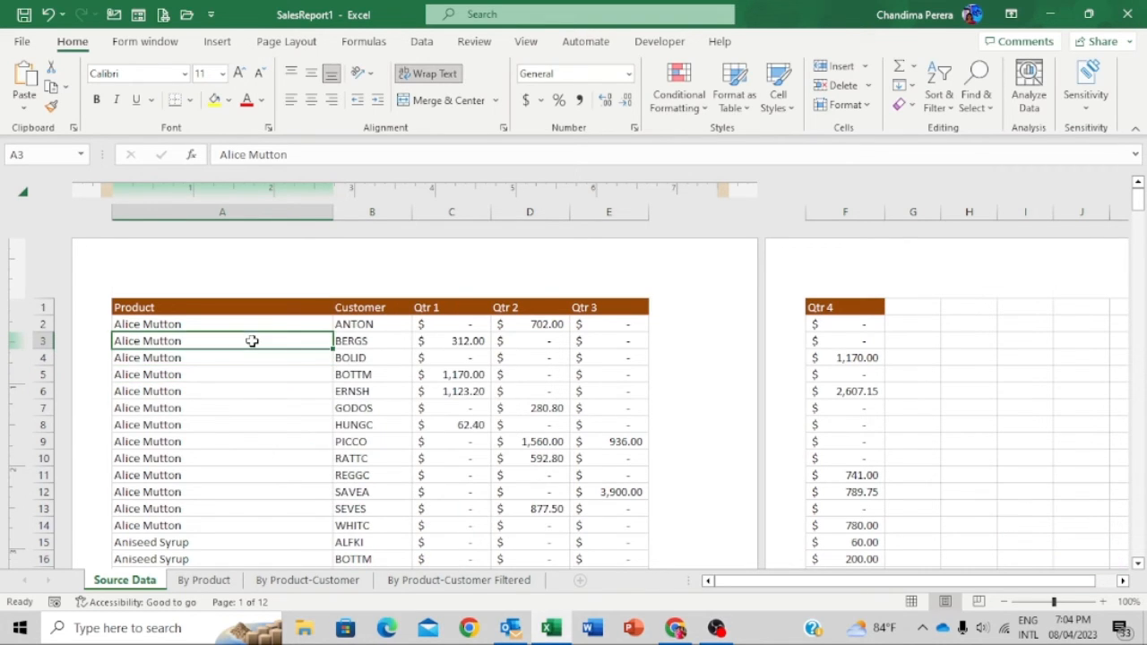
Enter the text DRAFT in the centre header section as a text watermark.
click(400, 289)
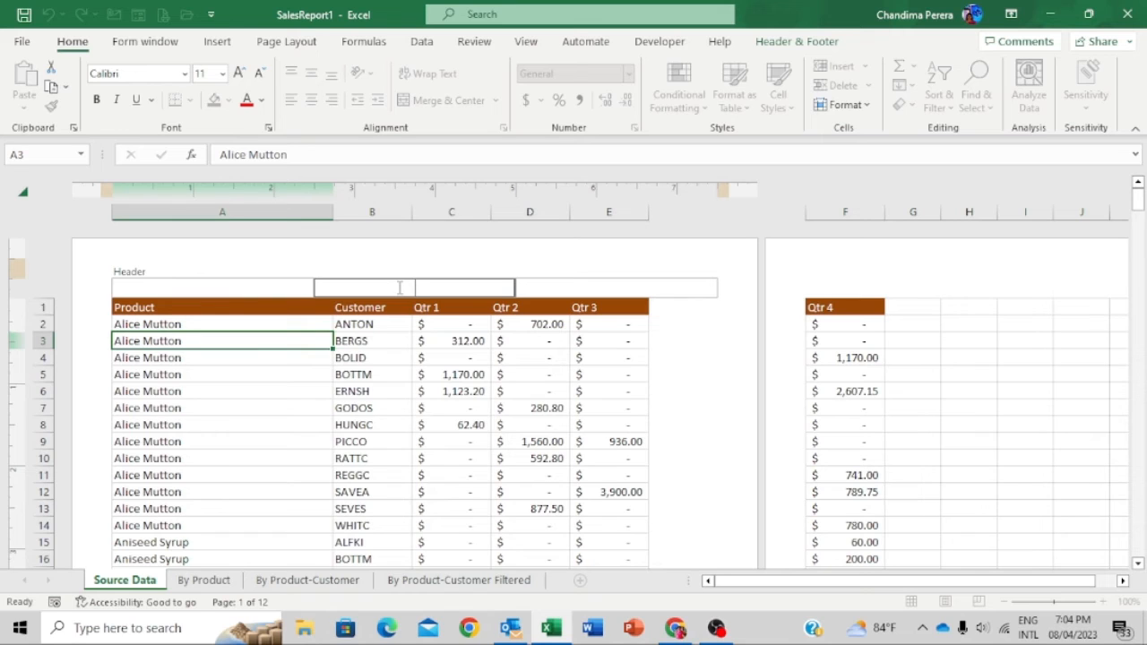
text(DRAFT)
click(96, 99)
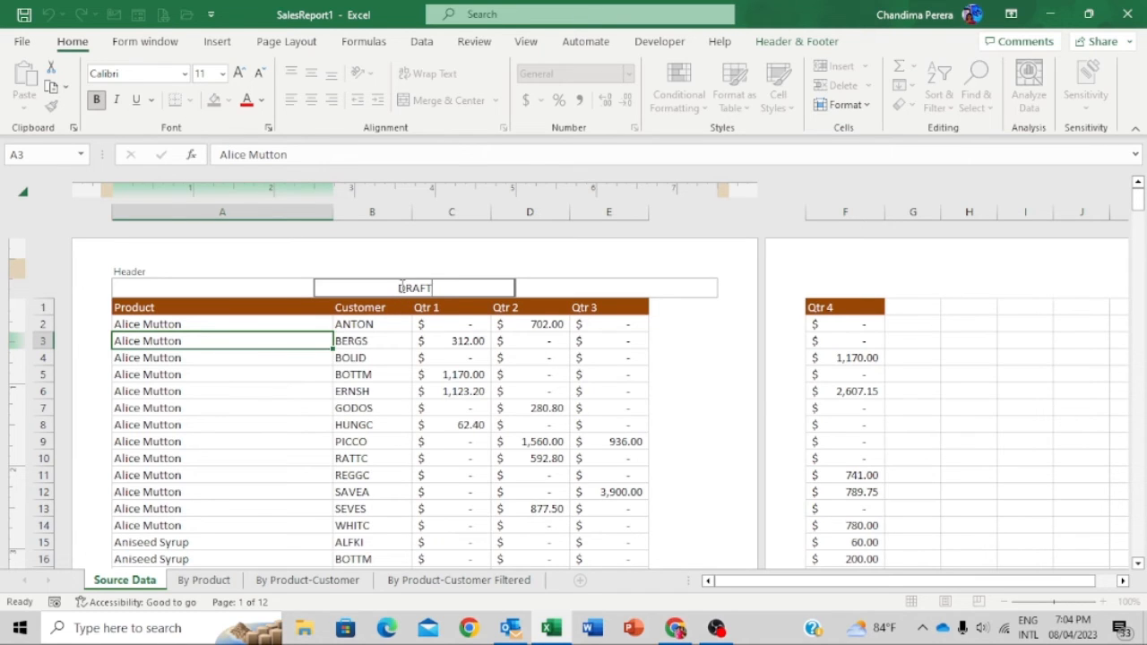
Make the DRAFT header text bold, enlarge it to font size 24, and leave the header.
drag(401, 286, 475, 285)
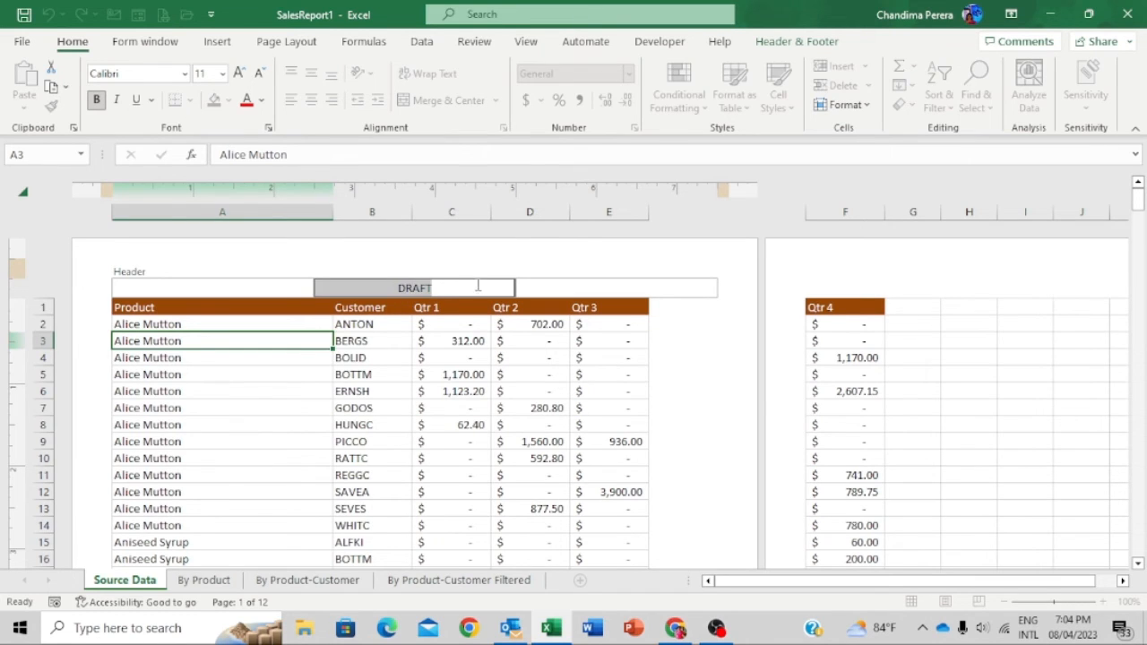
click(97, 100)
click(239, 72)
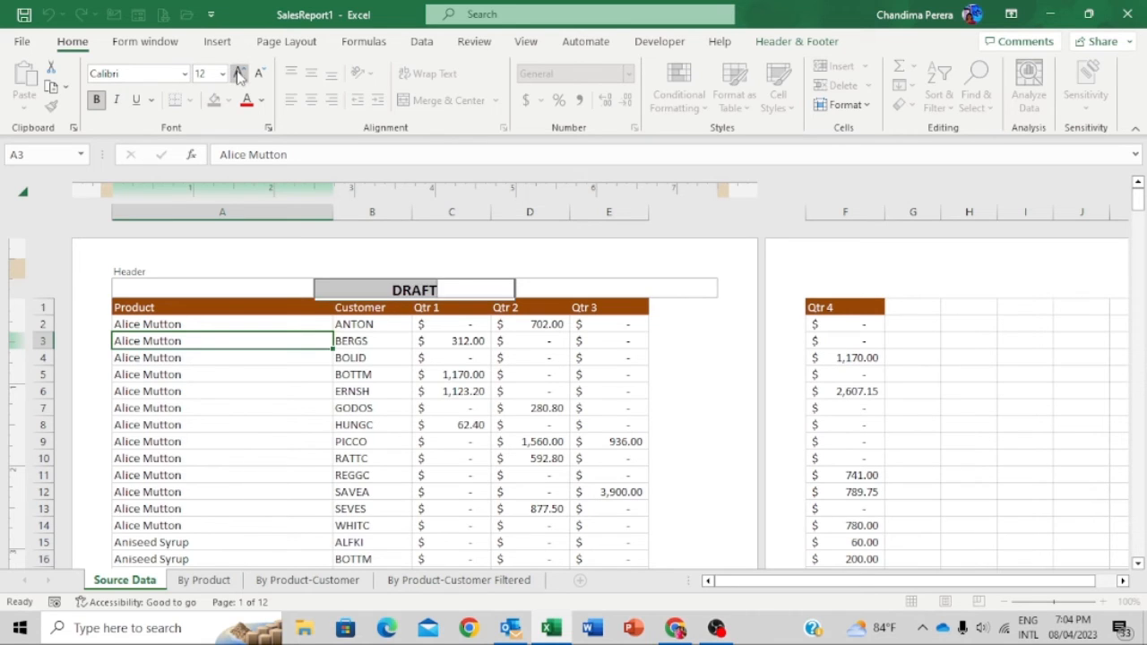
click(238, 73)
click(239, 73)
click(238, 73)
click(238, 73)
click(239, 73)
click(238, 72)
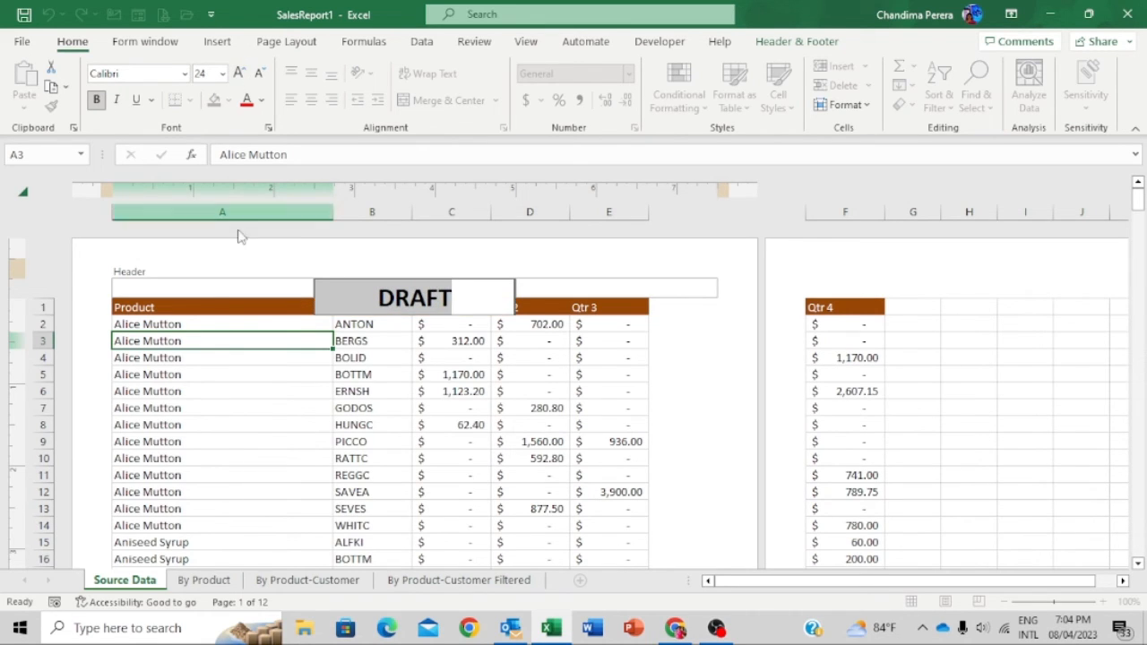
right_click(243, 425)
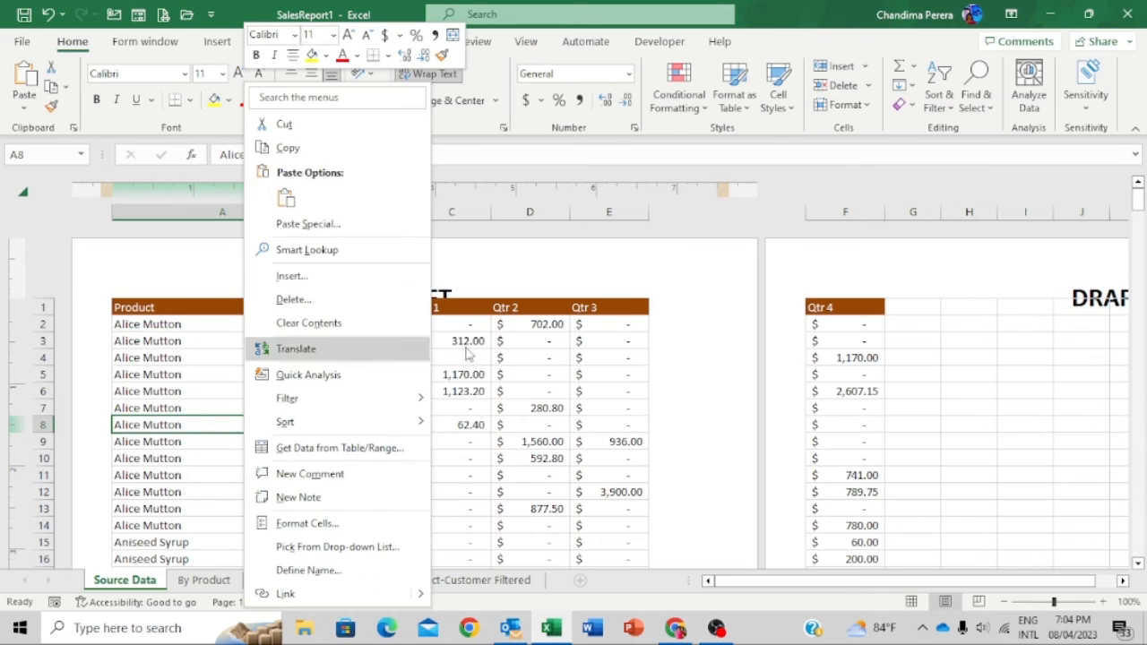
key(Escape)
Lower the DRAFT text watermark over the sheet data by adding four blank lines before it in the centre header.
click(417, 303)
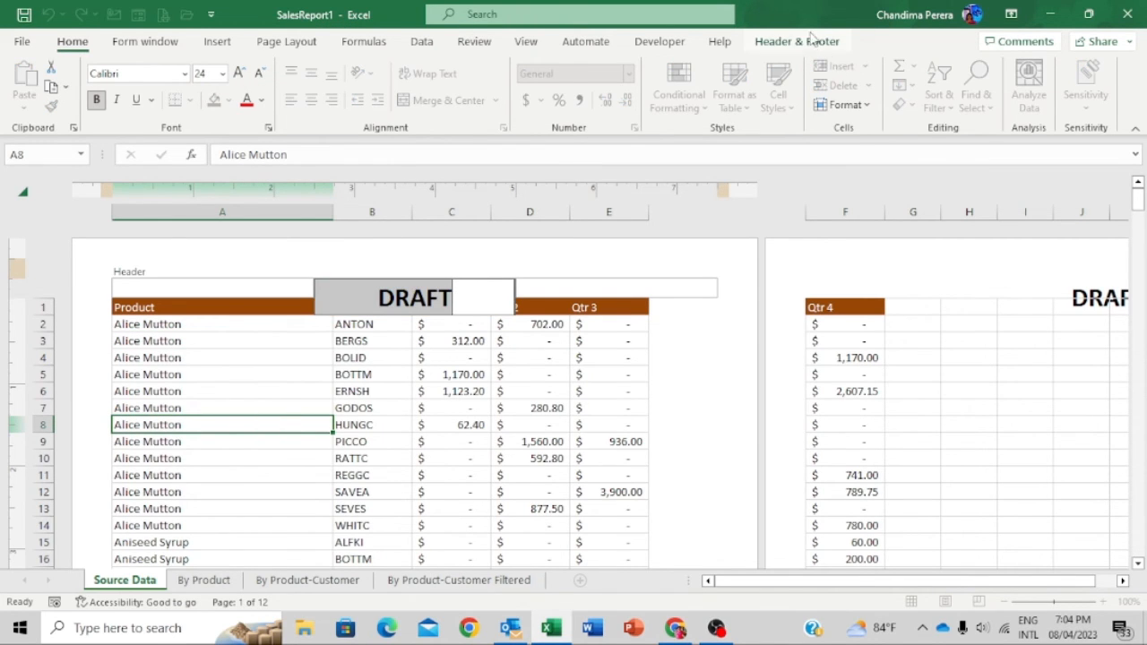
click(810, 41)
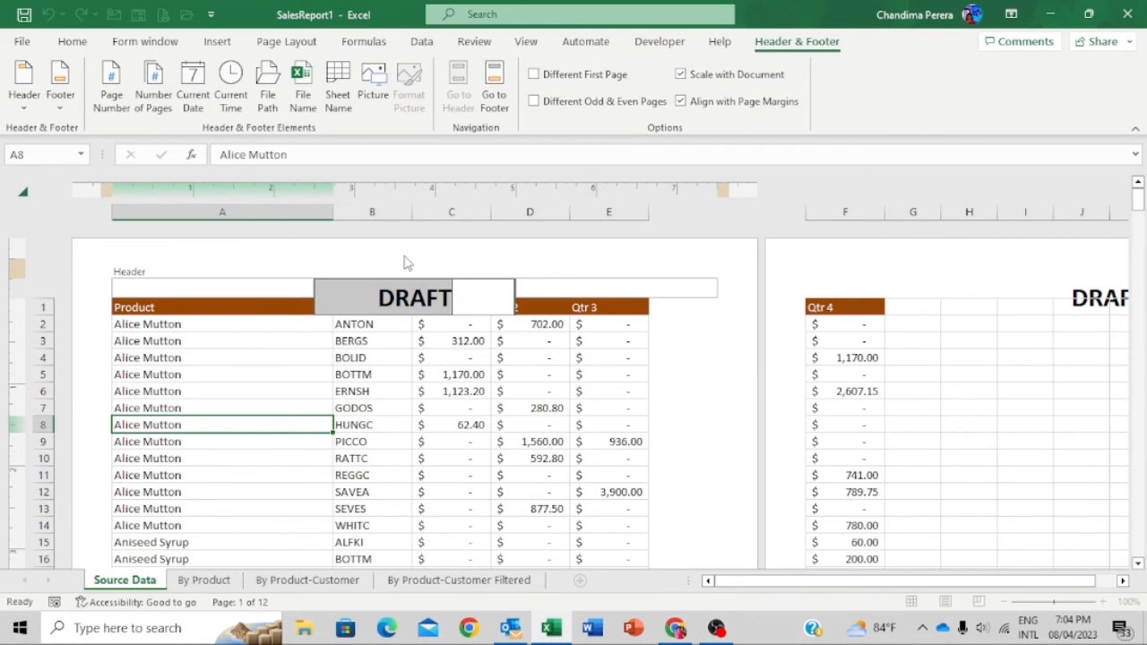
click(425, 298)
click(378, 298)
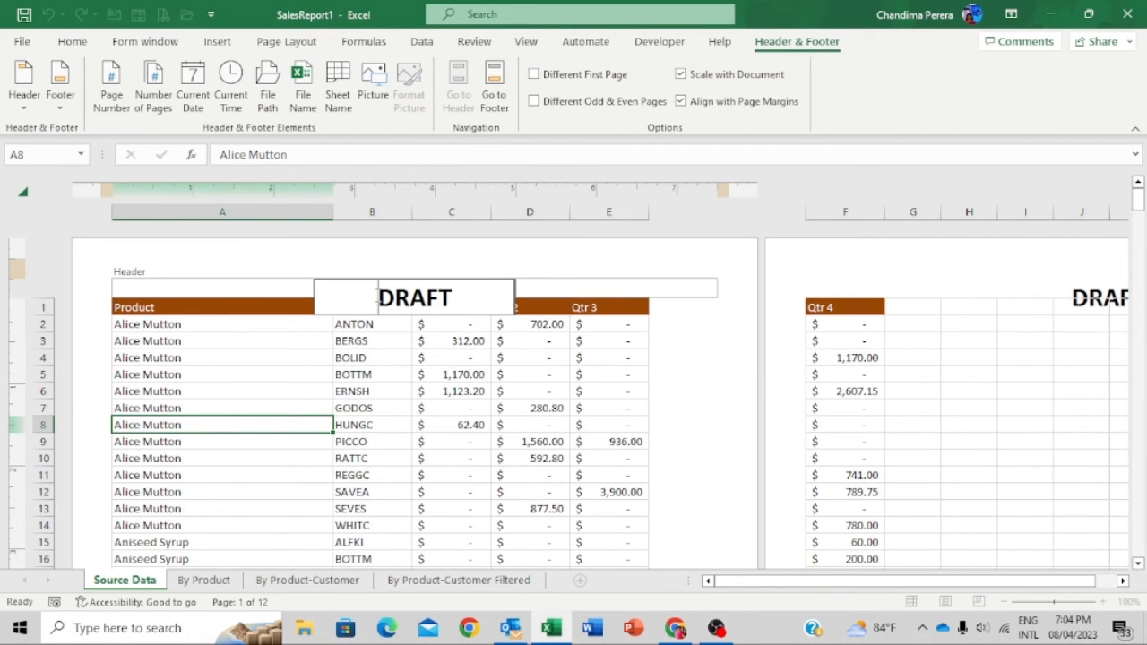
key(Return)
key(Return)
key(Return)
key(Return)
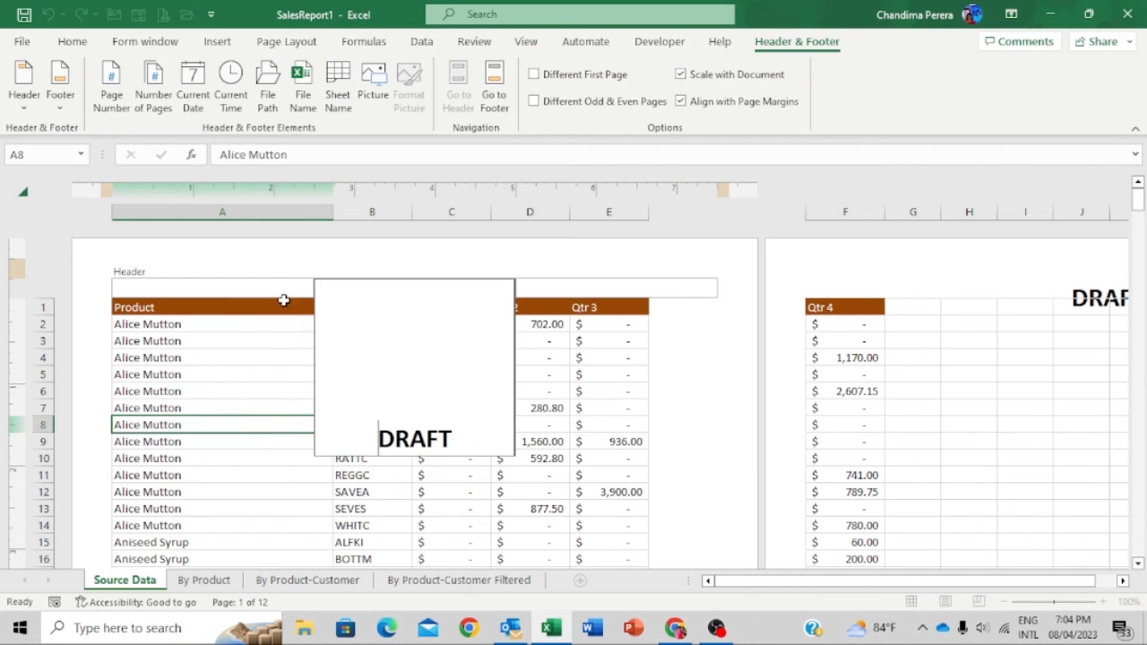
click(253, 355)
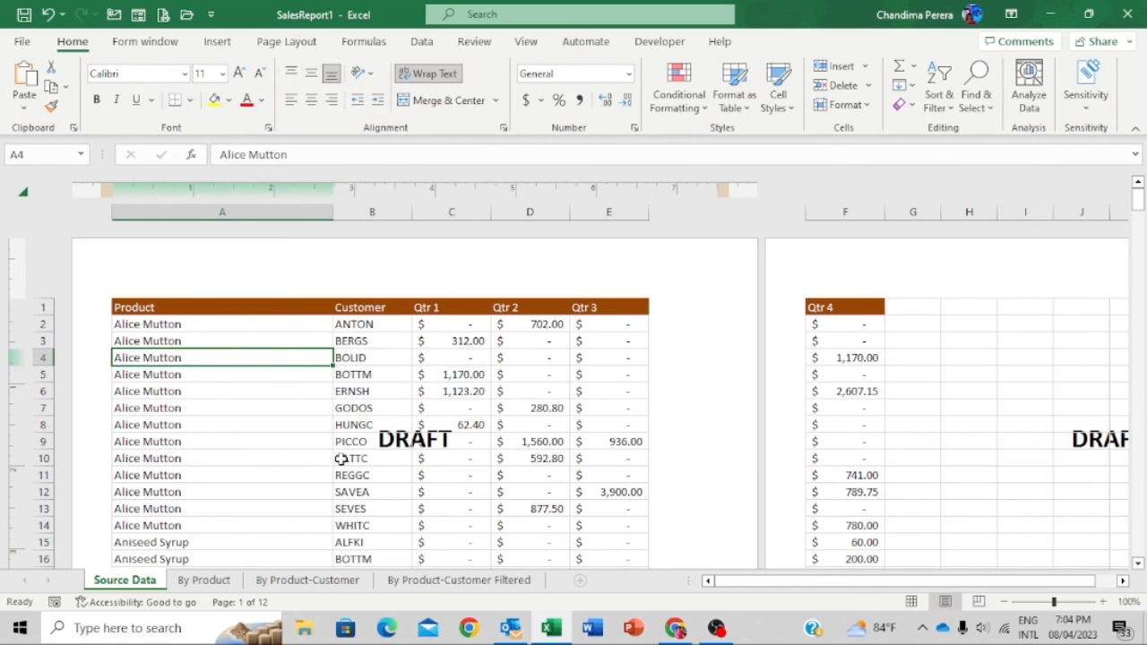
click(404, 442)
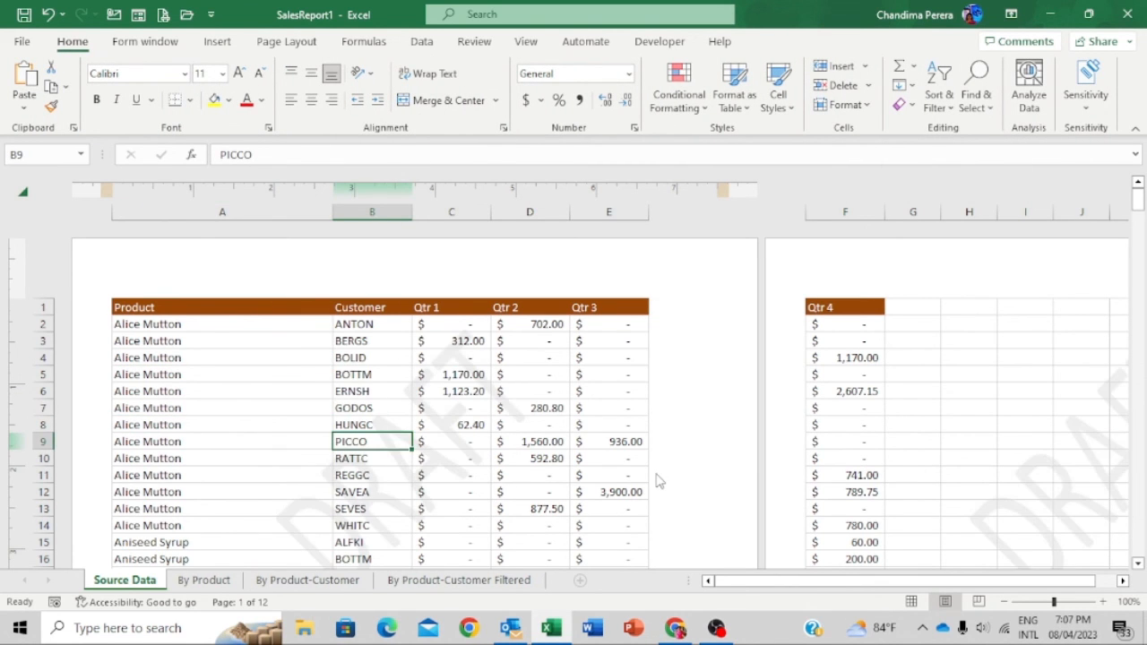